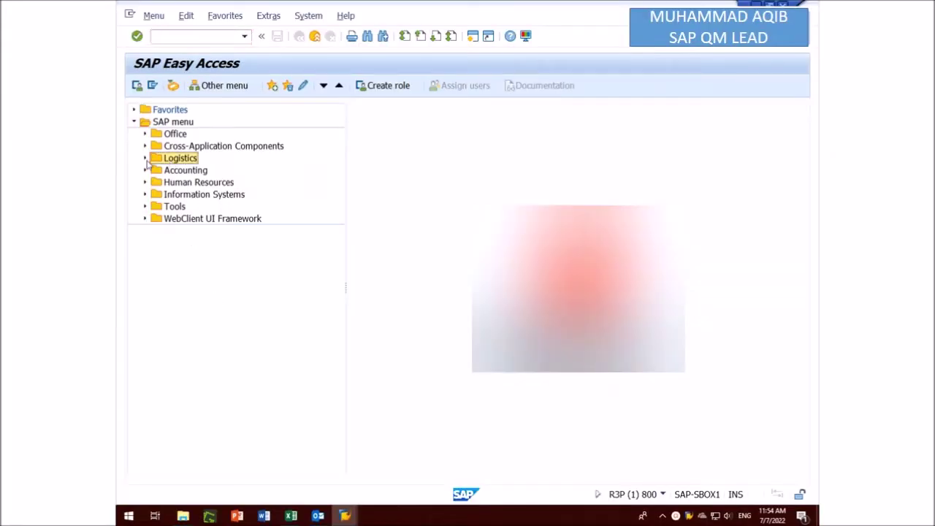
Expand the SAP menu tree through Logistics, Quality Management, Quality Inspection and Worklist to the Inspection folder.
{"action": "left_click", "coordinate": [145, 159]}
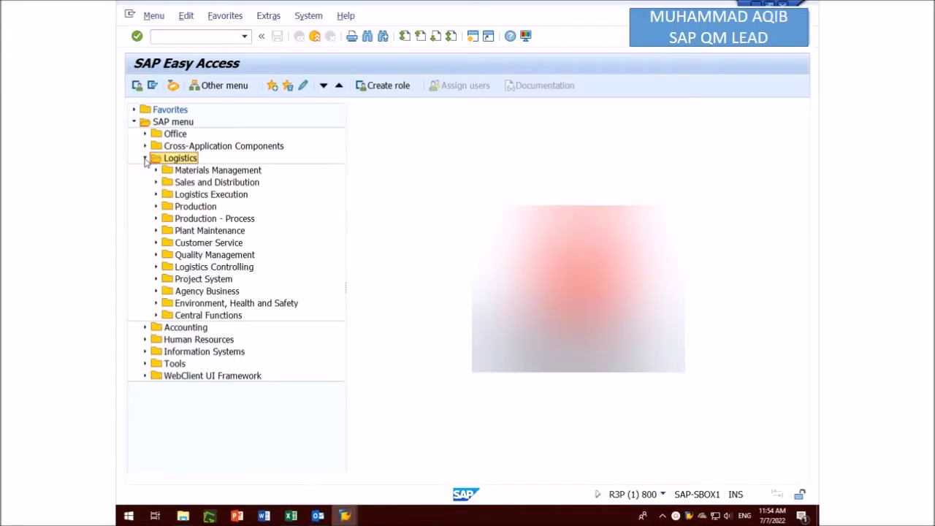
{"action": "left_click", "coordinate": [213, 255]}
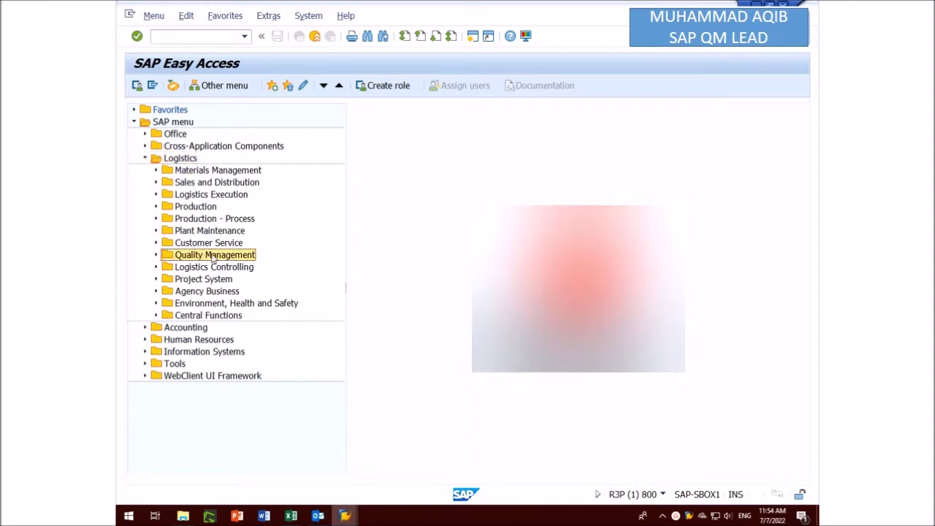
{"action": "left_click", "coordinate": [156, 256]}
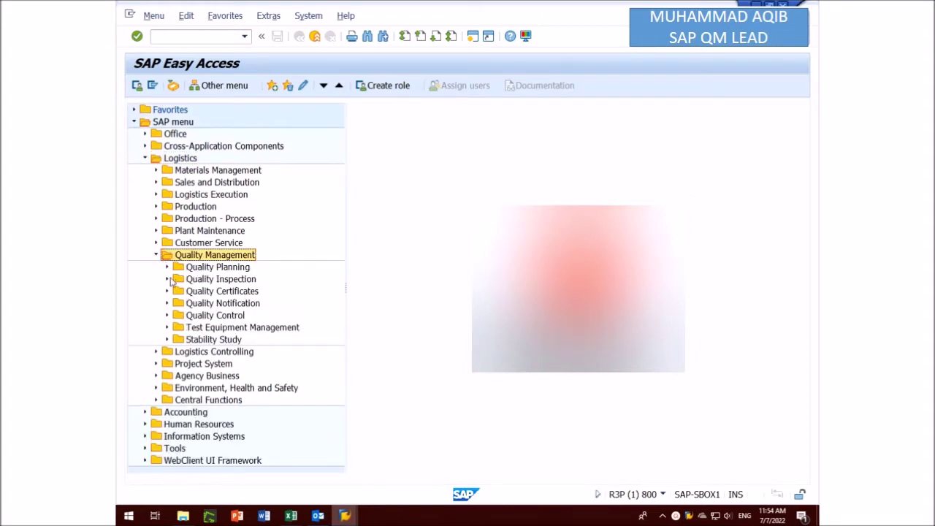
{"action": "left_click", "coordinate": [197, 280]}
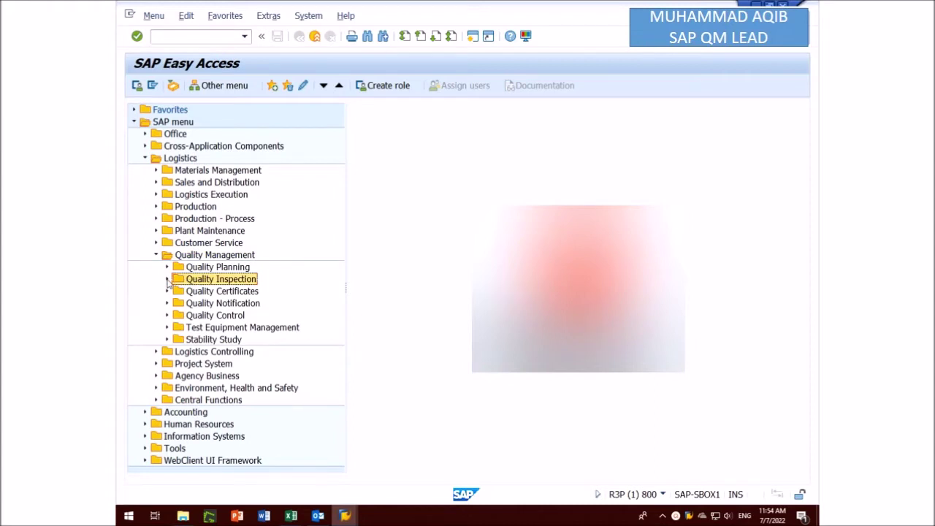
{"action": "left_click", "coordinate": [167, 279]}
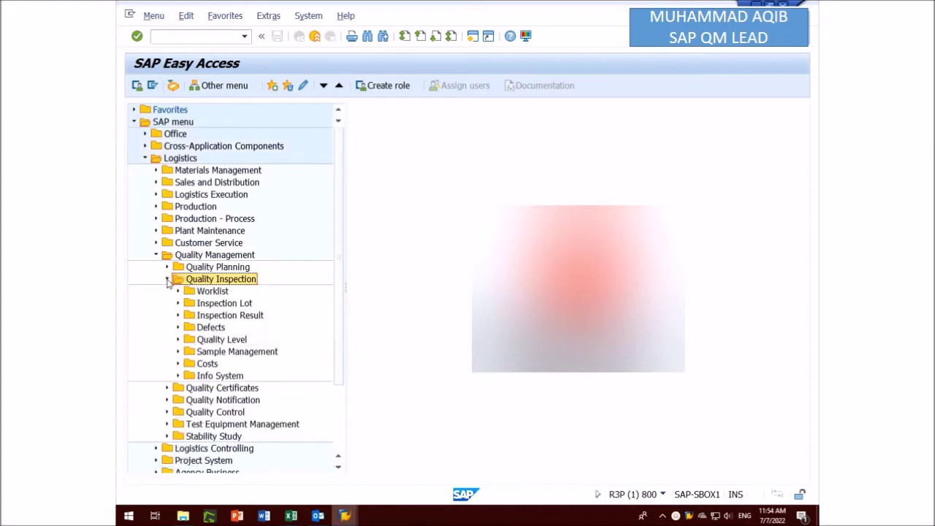
{"action": "left_click", "coordinate": [211, 295]}
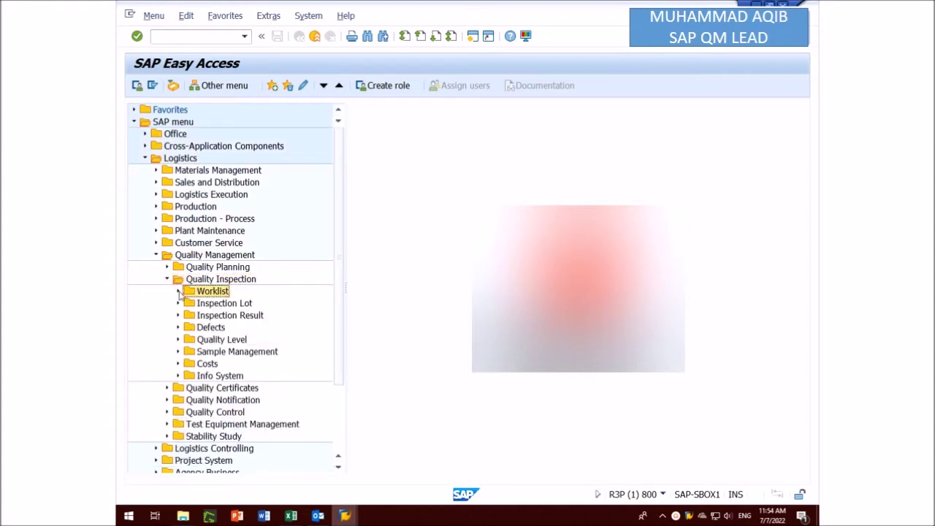
{"action": "left_click", "coordinate": [178, 292]}
{"action": "left_click", "coordinate": [217, 317]}
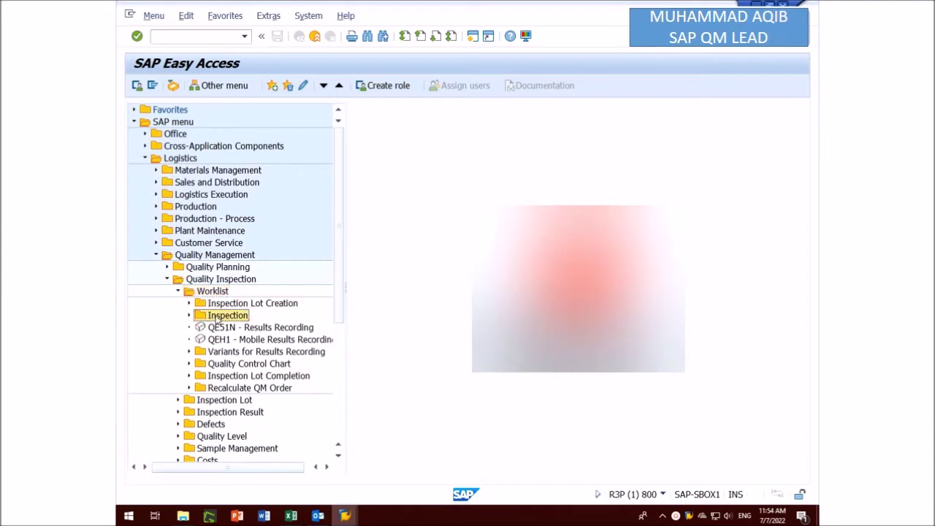
{"action": "left_click", "coordinate": [189, 316]}
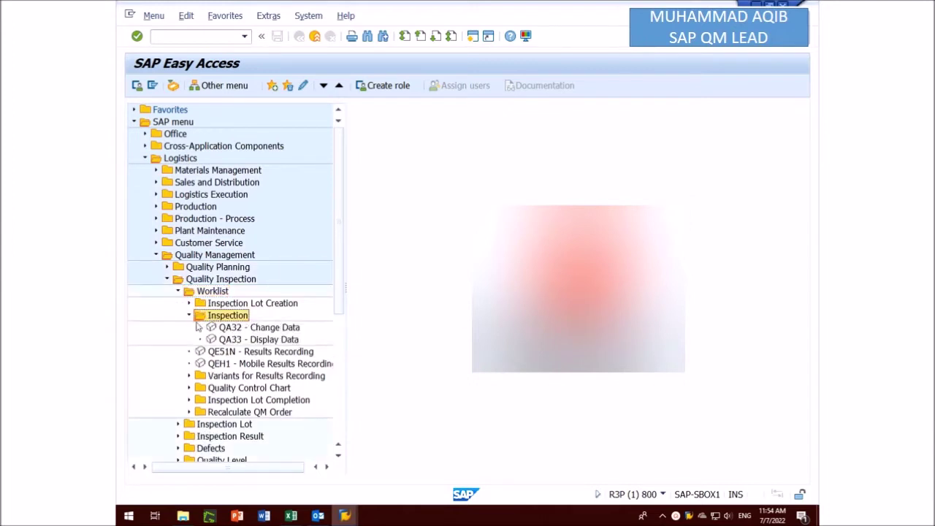
Start the QA32 - Change Data transaction for the inspection lot worklist.
{"action": "left_click", "coordinate": [267, 328]}
{"action": "left_click", "coordinate": [265, 340]}
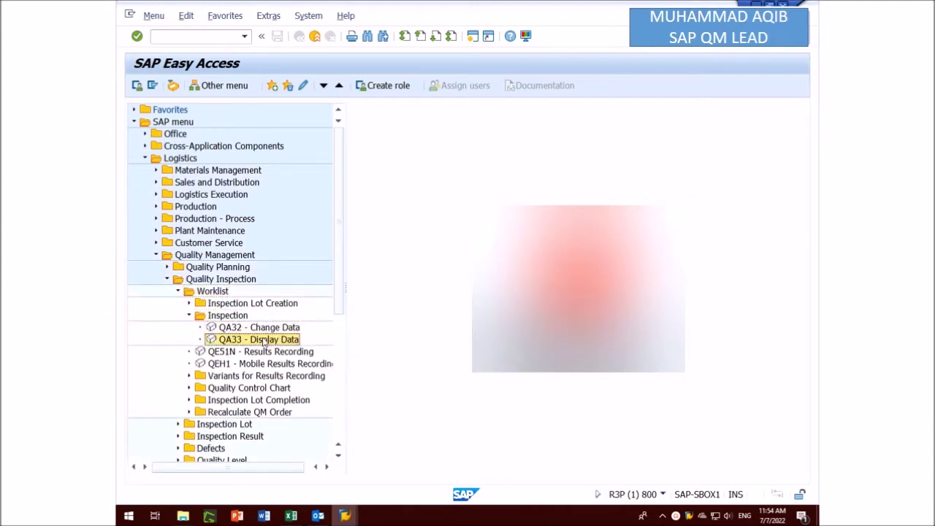
{"action": "left_click", "coordinate": [263, 329]}
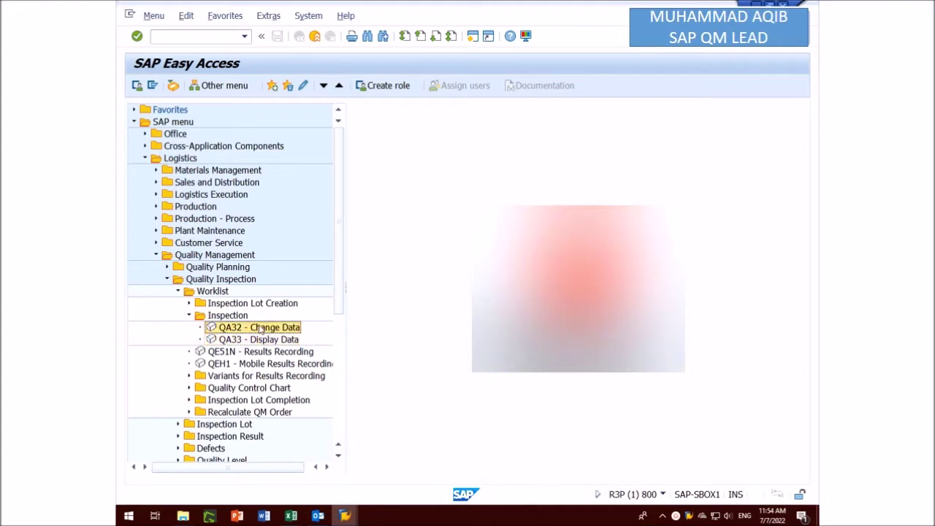
{"action": "double_click", "coordinate": [263, 330]}
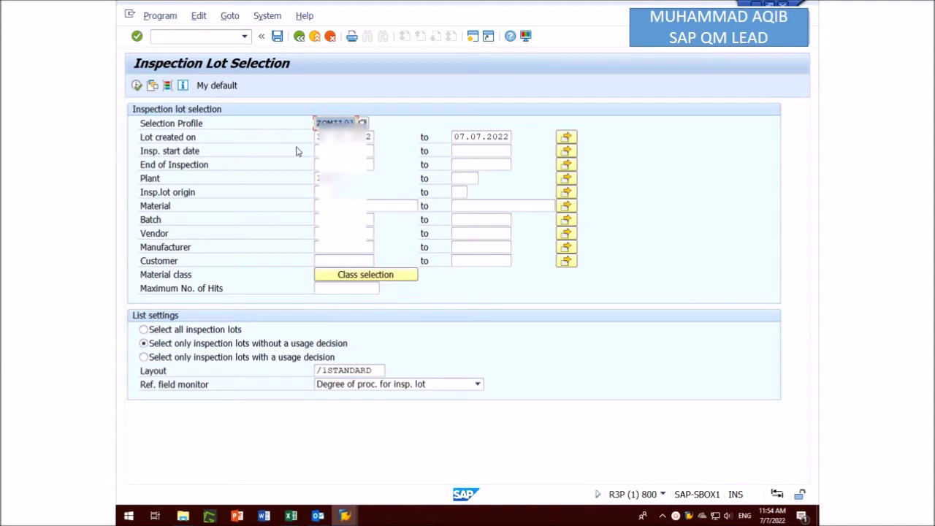
Clear the start date of the lot creation range and enter the inspection lot origin in the lot selection.
{"action": "key", "text": "Tab"}
{"action": "key", "text": "Delete"}
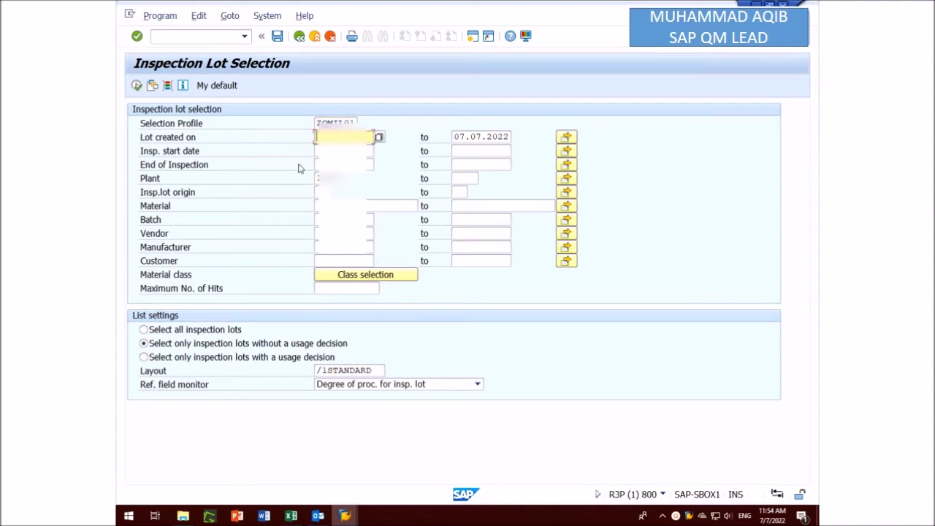
{"action": "left_click", "coordinate": [315, 192]}
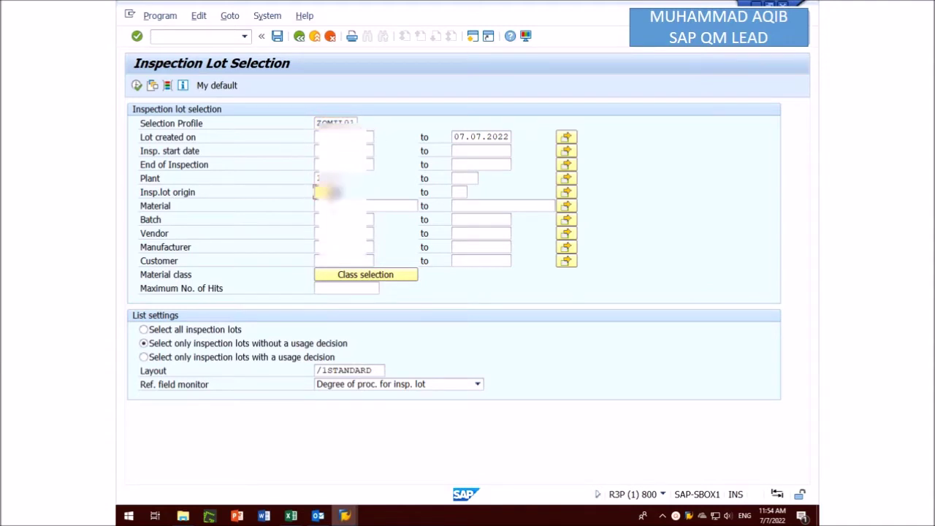
{"action": "type", "text": "0"}
{"action": "key", "text": "Down"}
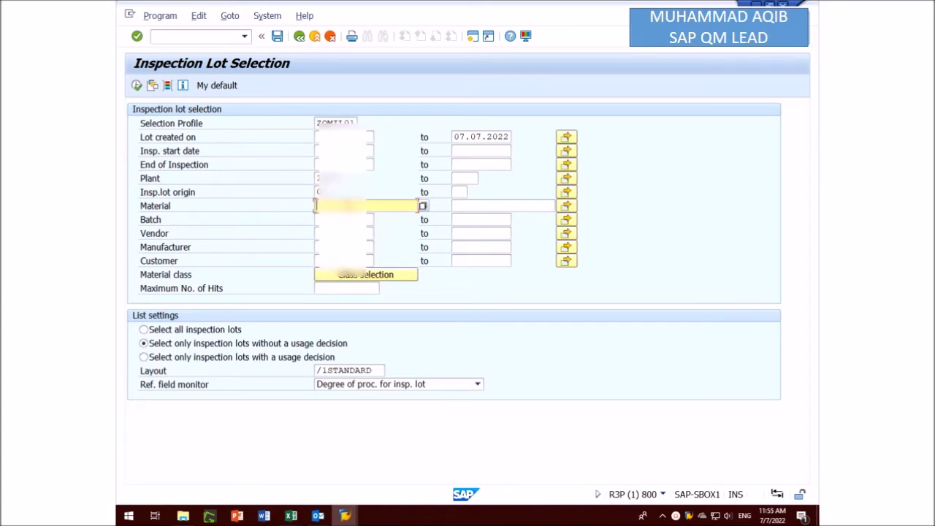
Restrict the inspection lot selection to the material number and its batch number.
{"action": "type", "text": "2"}
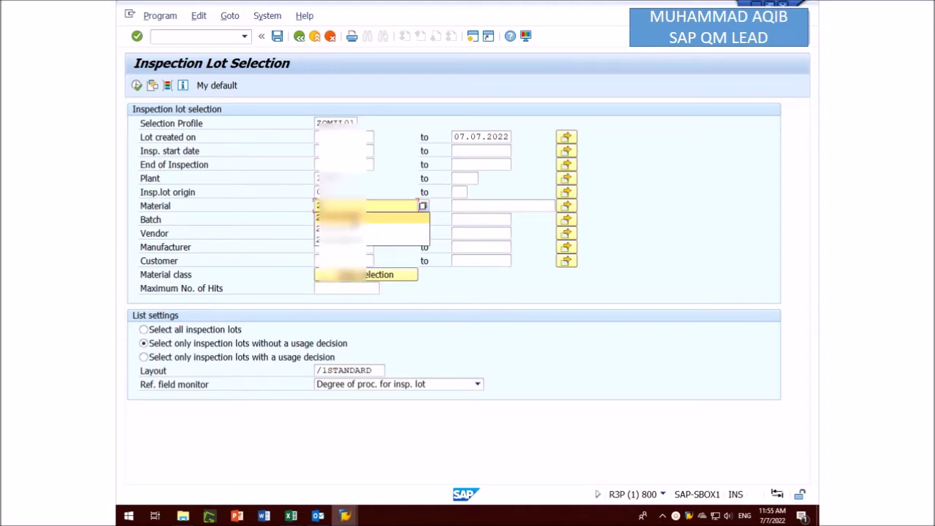
{"action": "left_click", "coordinate": [375, 241]}
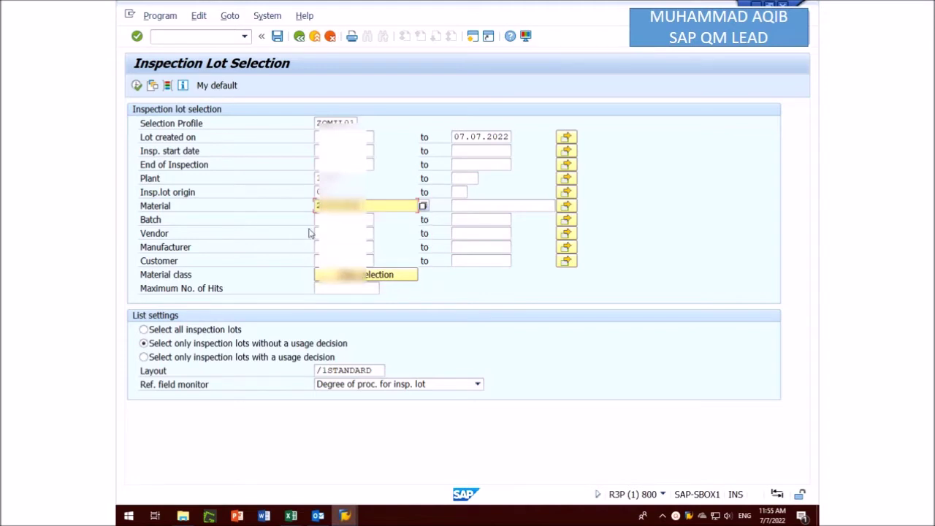
{"action": "left_click", "coordinate": [344, 219]}
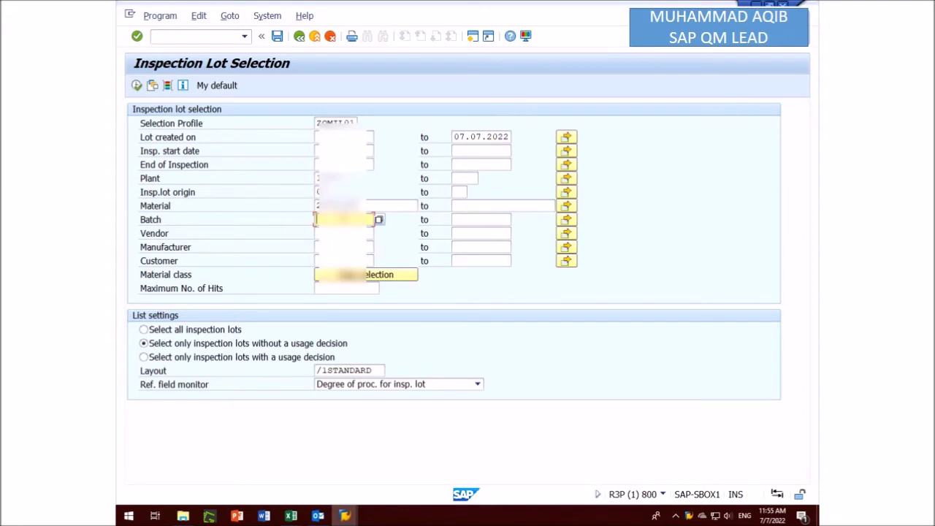
{"action": "left_click", "coordinate": [344, 232]}
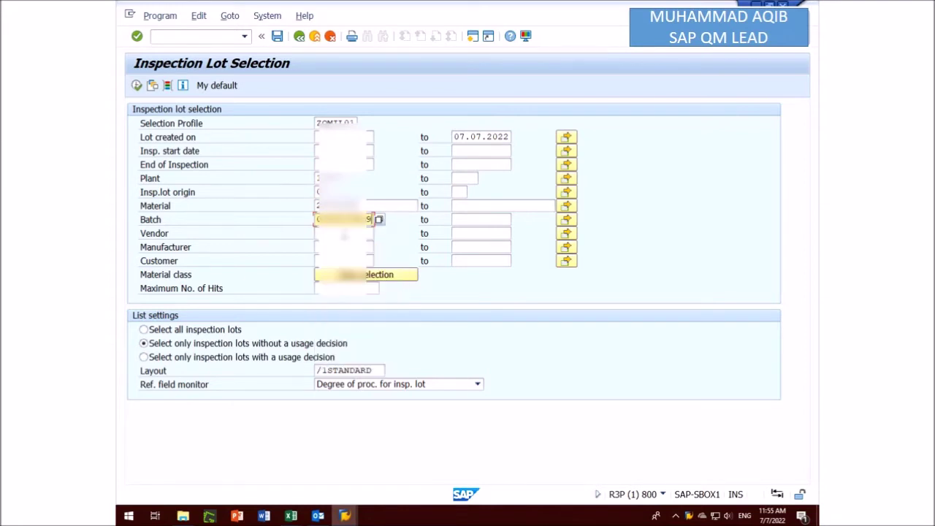
Run the selection for only those inspection lots with a usage decision.
{"action": "left_click", "coordinate": [185, 357]}
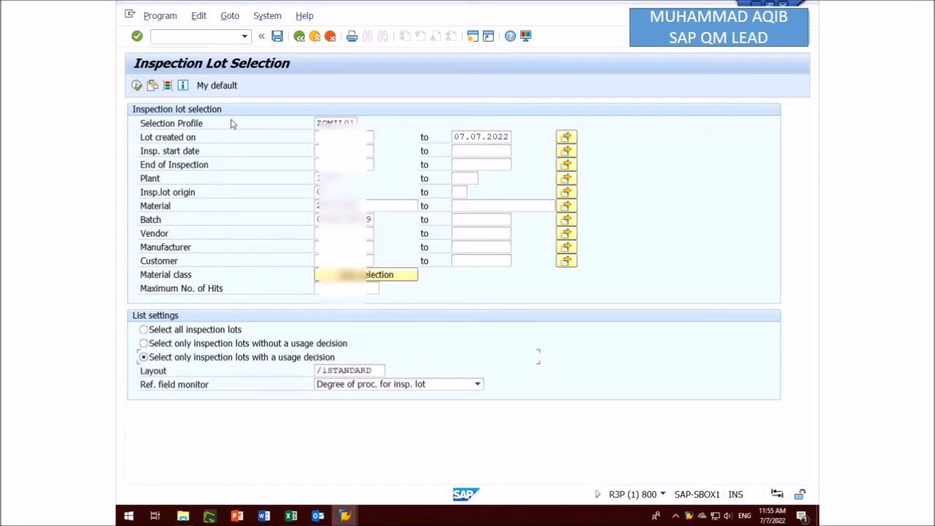
{"action": "left_click", "coordinate": [136, 86]}
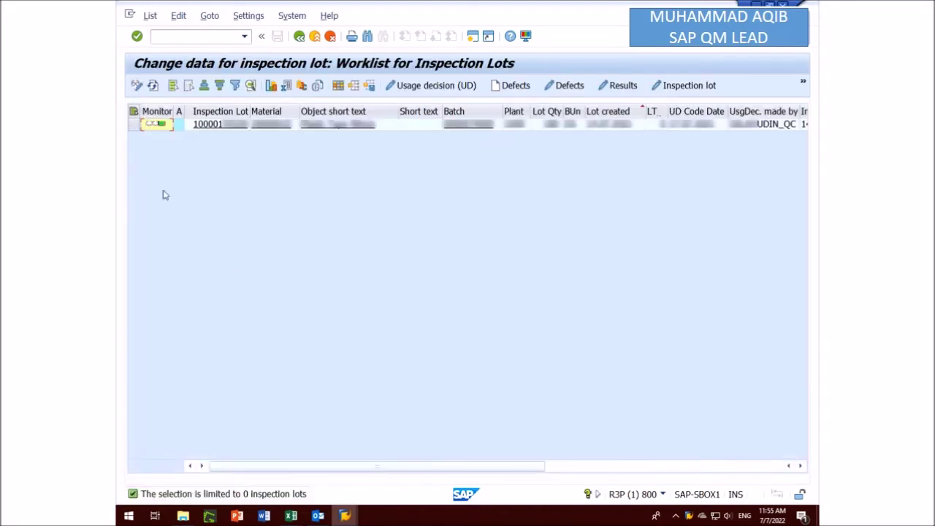
Try to record results for the listed inspection lot and examine the detailed info of the status check.
{"action": "left_click", "coordinate": [137, 124]}
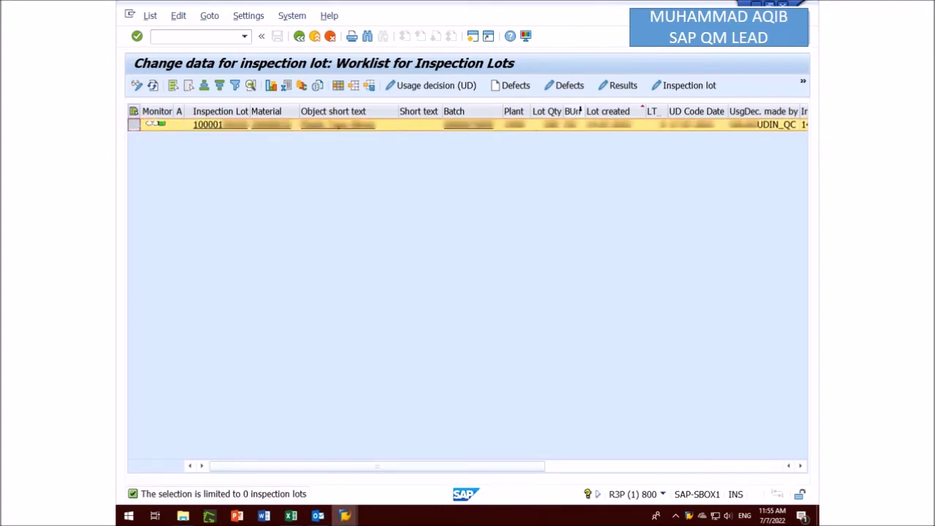
{"action": "left_click", "coordinate": [621, 87]}
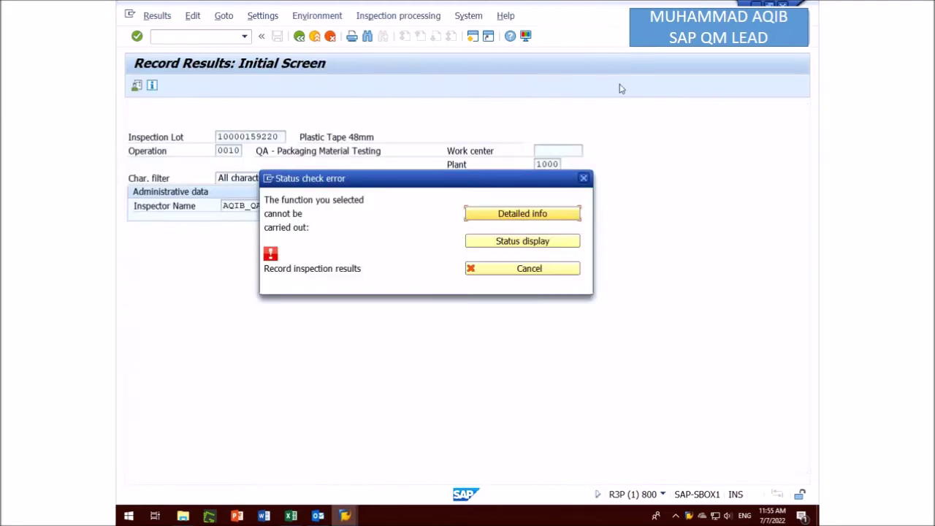
{"action": "left_click", "coordinate": [527, 217]}
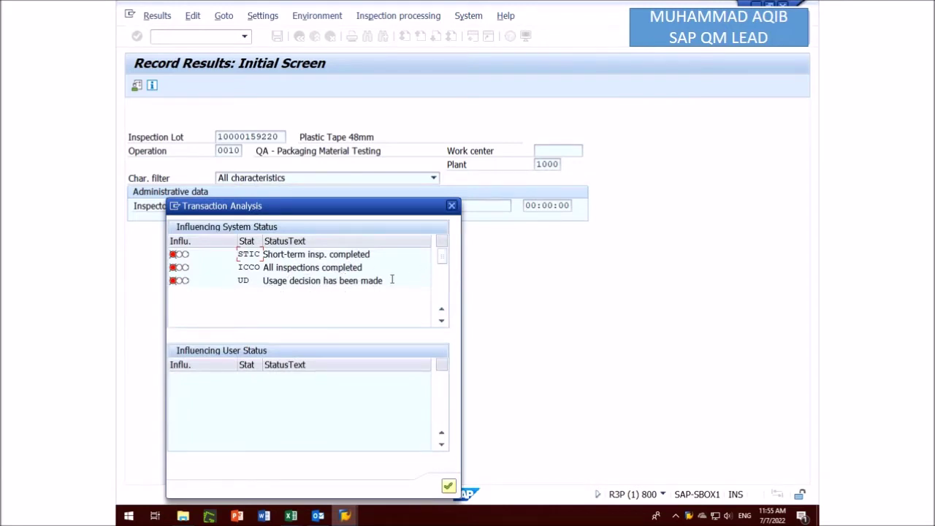
{"action": "left_click_drag", "start_coordinate": [388, 211], "coordinate": [477, 128]}
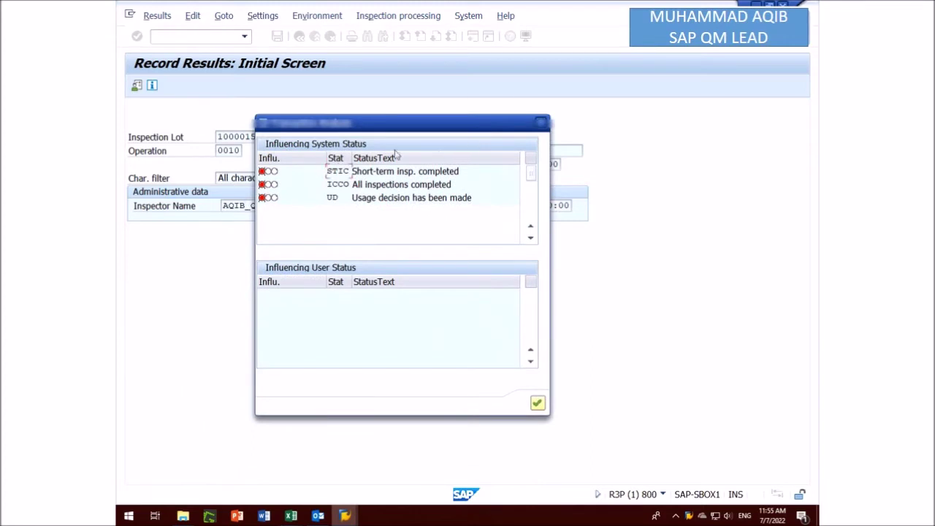
{"action": "left_click", "coordinate": [540, 123]}
{"action": "left_click", "coordinate": [535, 270]}
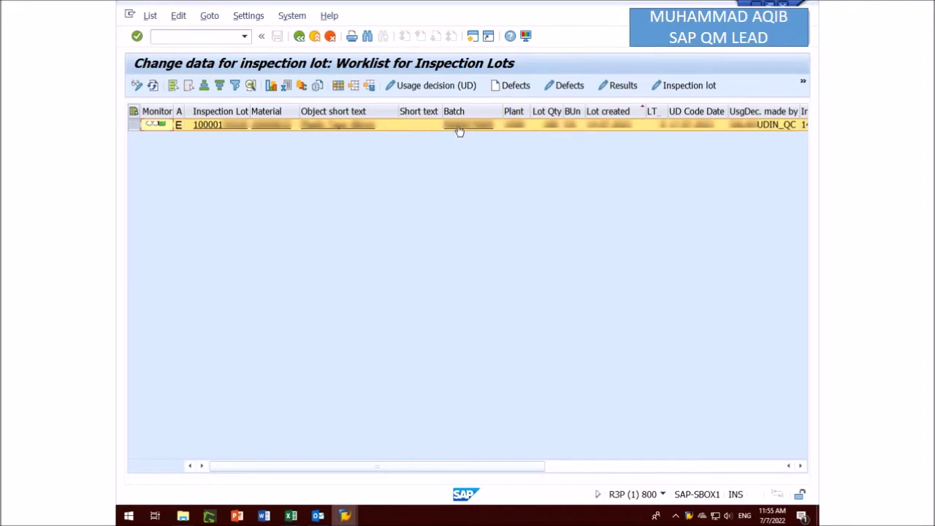
Reset the inspection completion in the inspection lot's usage decision and save the change.
{"action": "left_click", "coordinate": [423, 86]}
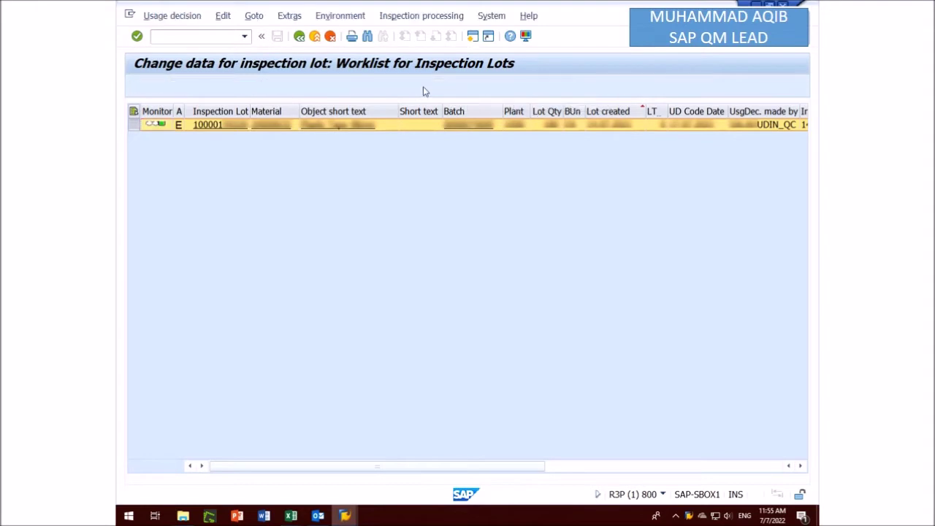
{"action": "left_click", "coordinate": [223, 16]}
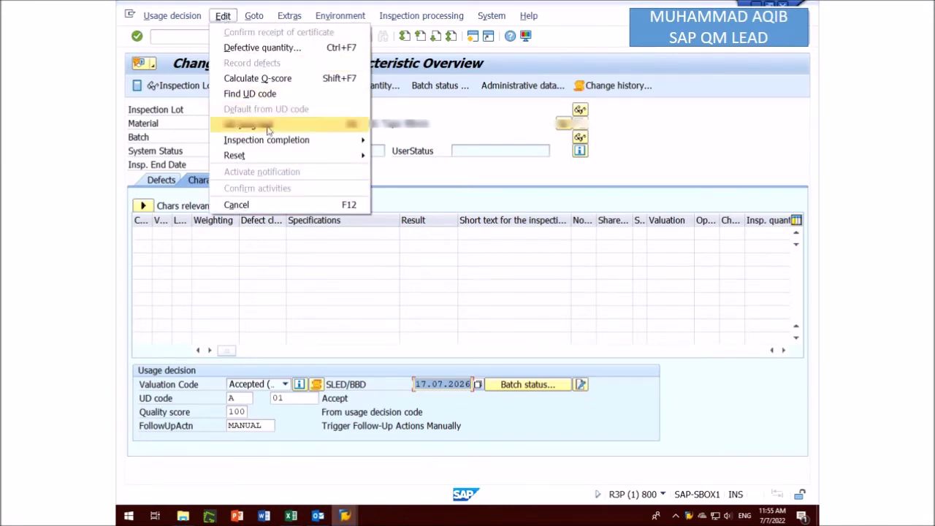
{"action": "mouse_move", "coordinate": [349, 156]}
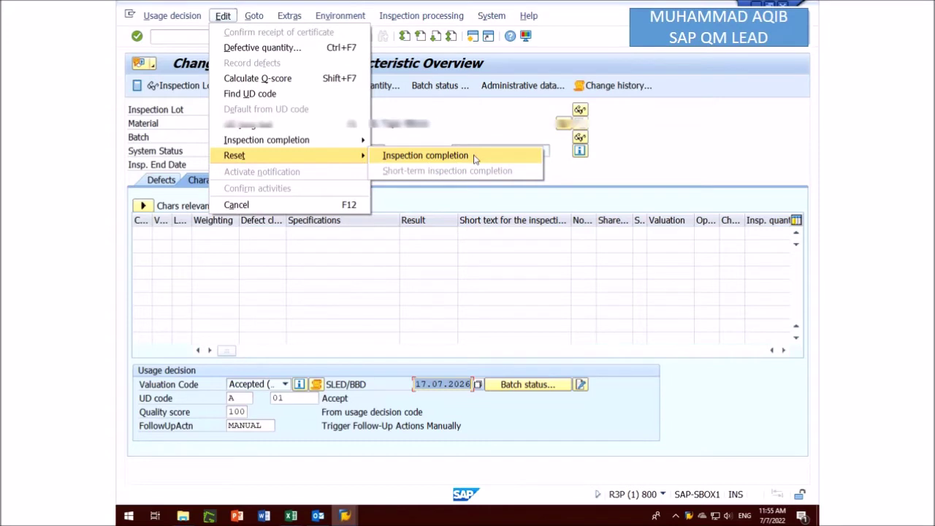
{"action": "left_click", "coordinate": [445, 156]}
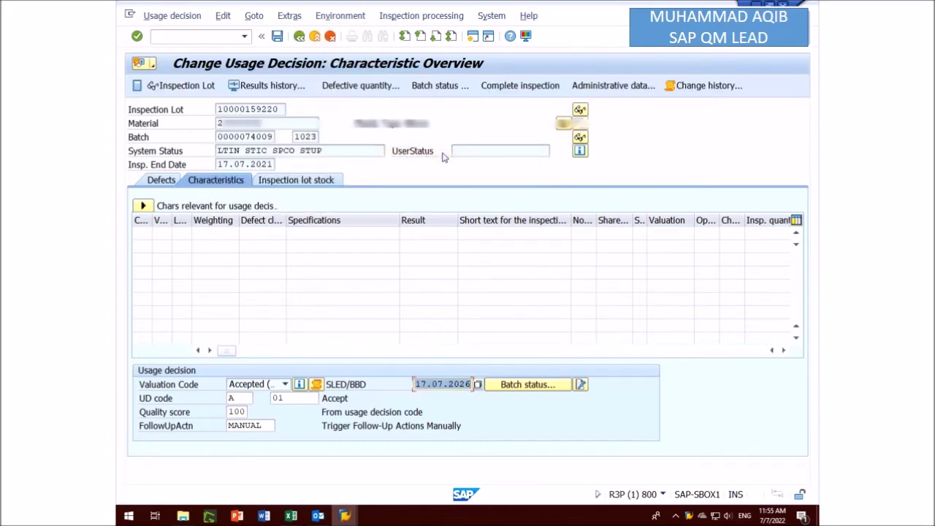
{"action": "left_click_drag", "start_coordinate": [241, 151], "coordinate": [217, 151]}
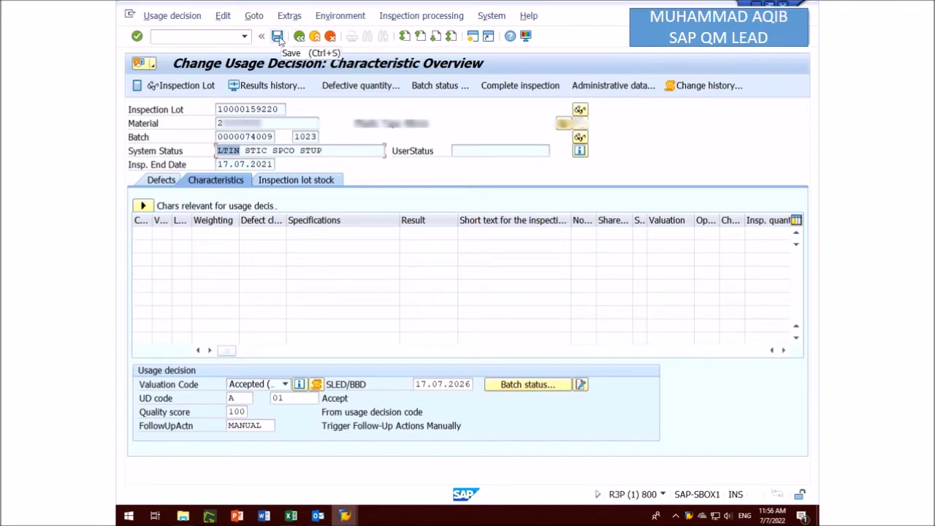
{"action": "left_click", "coordinate": [278, 37]}
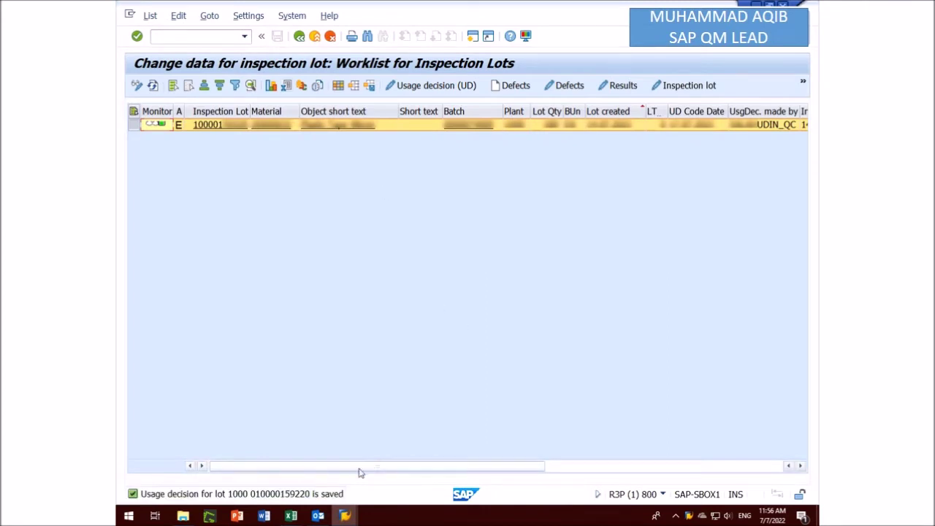
Refresh the inspection lot worklist and check the lot's system status.
{"action": "left_click_drag", "start_coordinate": [359, 474], "coordinate": [504, 468]}
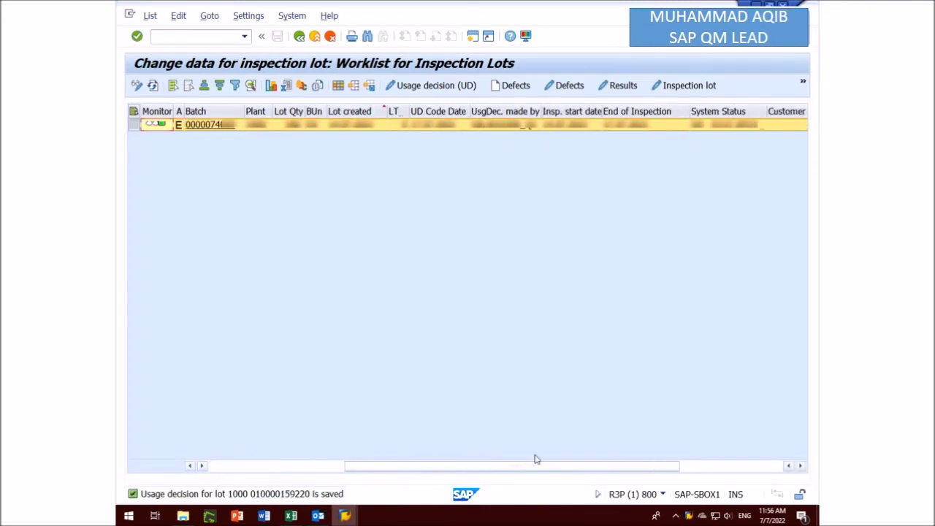
{"action": "left_click", "coordinate": [714, 127]}
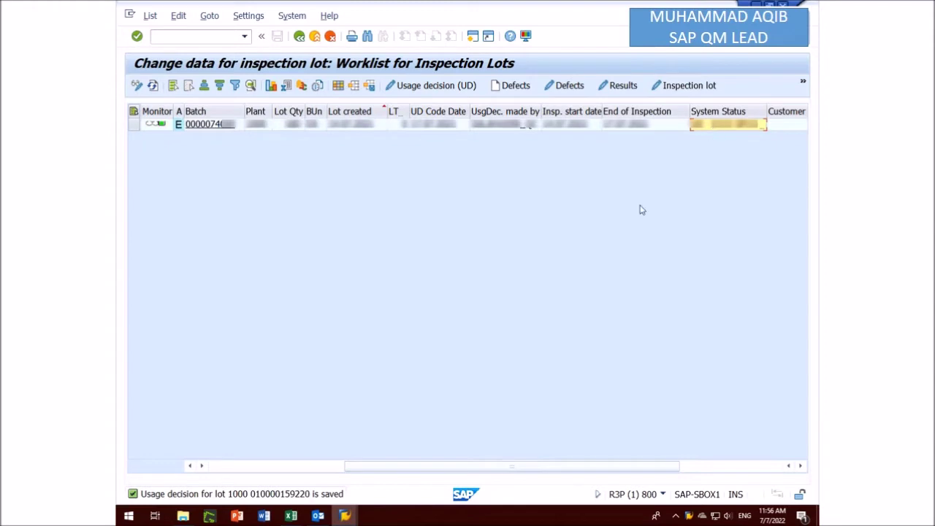
{"action": "left_click", "coordinate": [152, 86]}
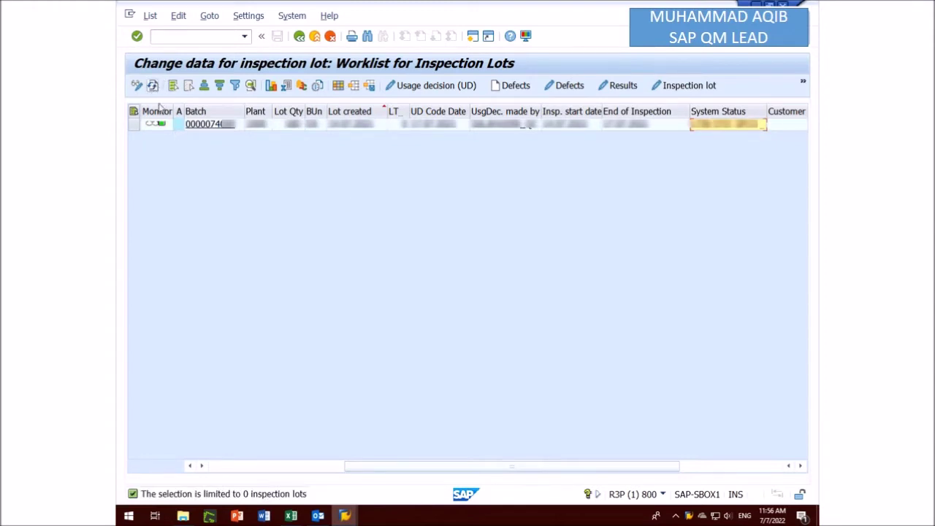
{"action": "left_click", "coordinate": [730, 128]}
{"action": "left_click_drag", "start_coordinate": [428, 470], "coordinate": [284, 465]}
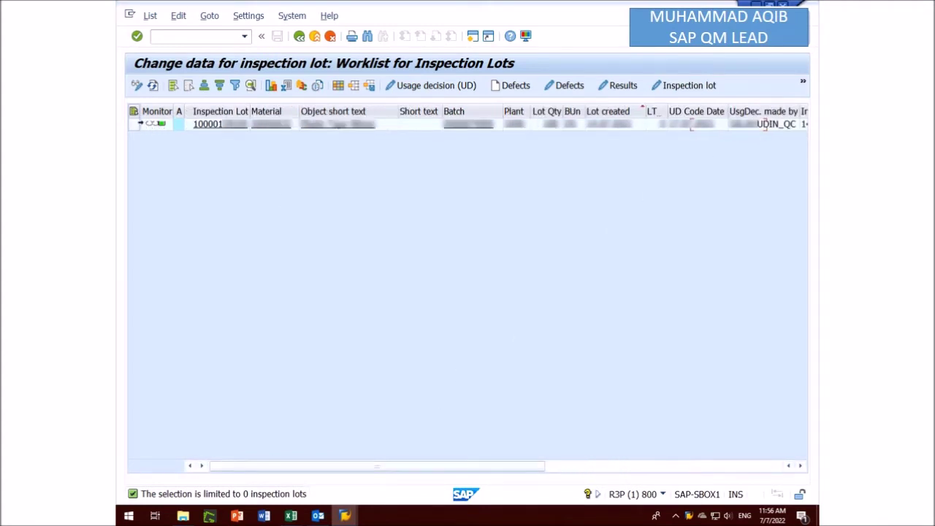
Open results recording for the listed inspection lot and agree to carry out a long-term inspection.
{"action": "left_click", "coordinate": [136, 125]}
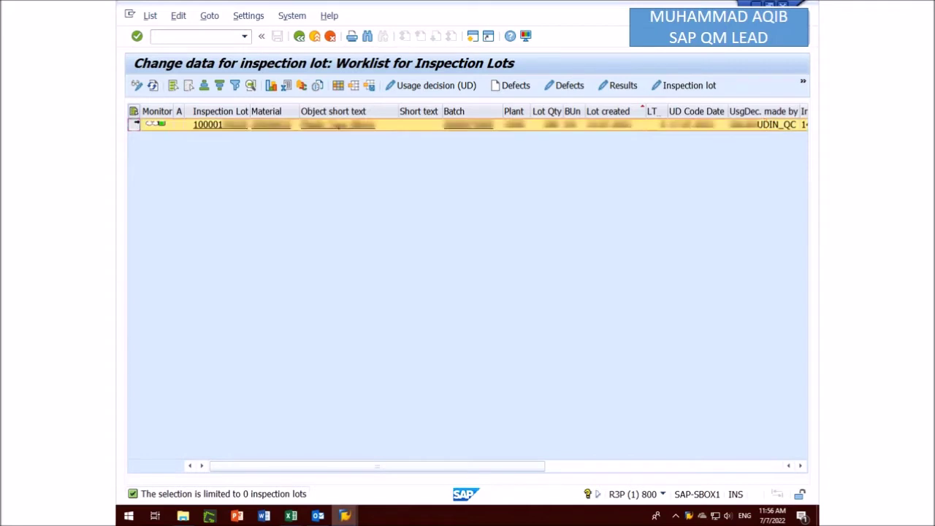
{"action": "left_click", "coordinate": [623, 85]}
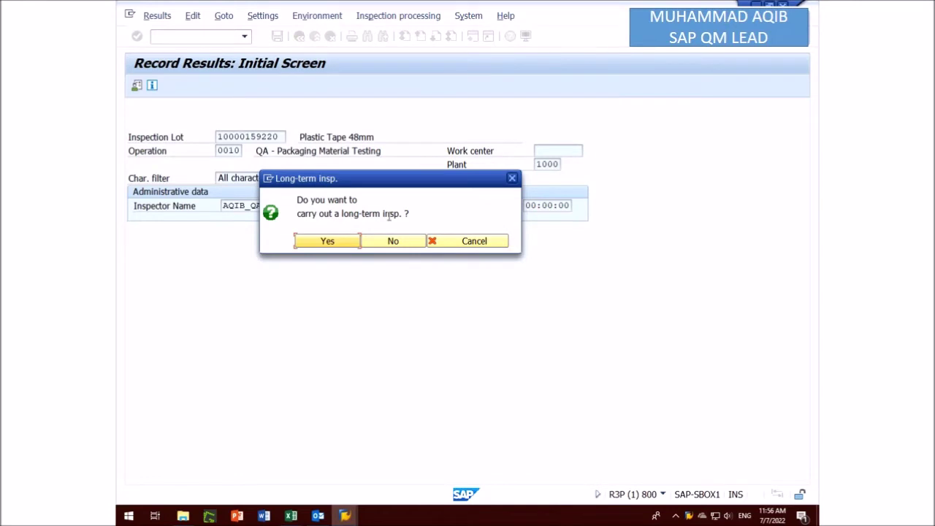
{"action": "left_click", "coordinate": [335, 242]}
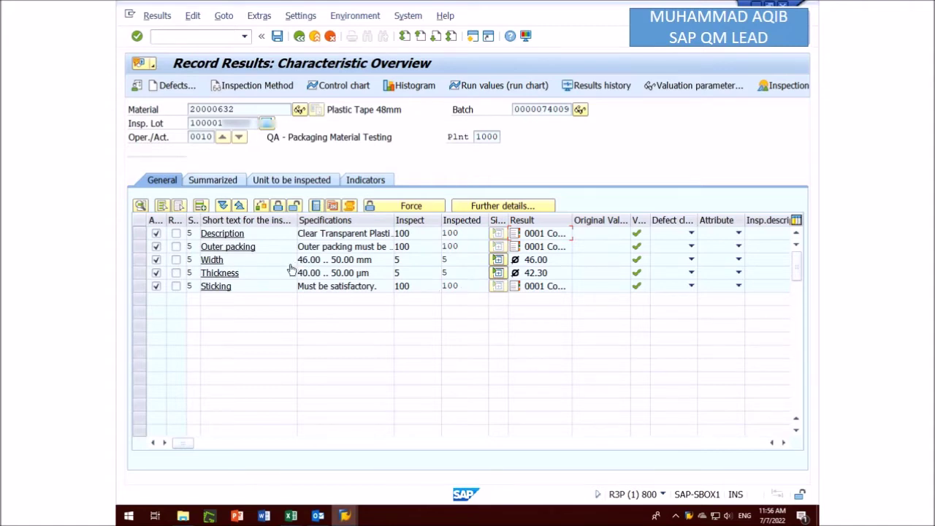
Put the Width characteristic back in process and expand its individual measured values.
{"action": "left_click", "coordinate": [141, 260]}
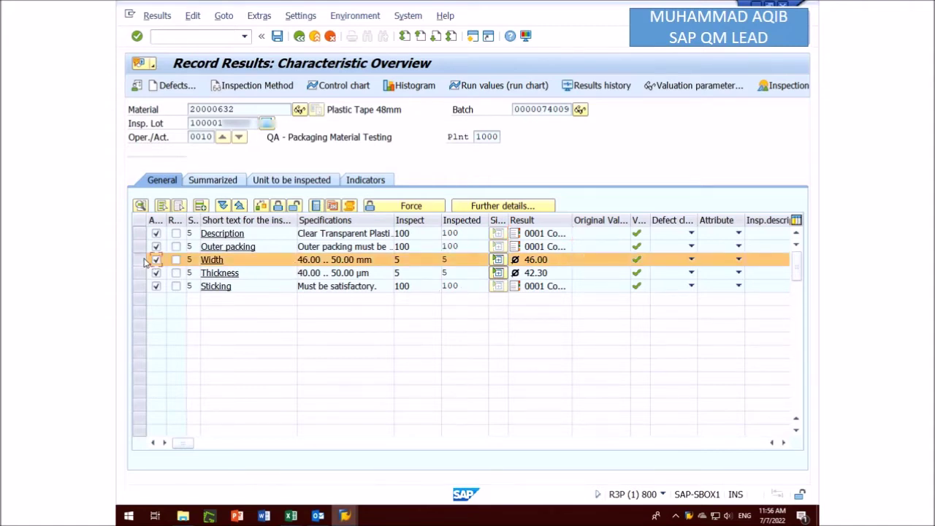
{"action": "left_click", "coordinate": [296, 206]}
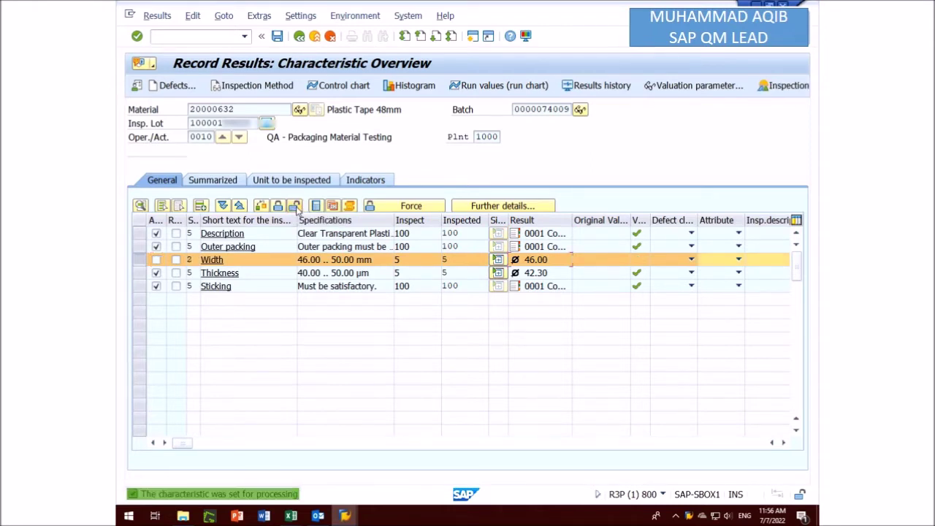
{"action": "left_click", "coordinate": [498, 261]}
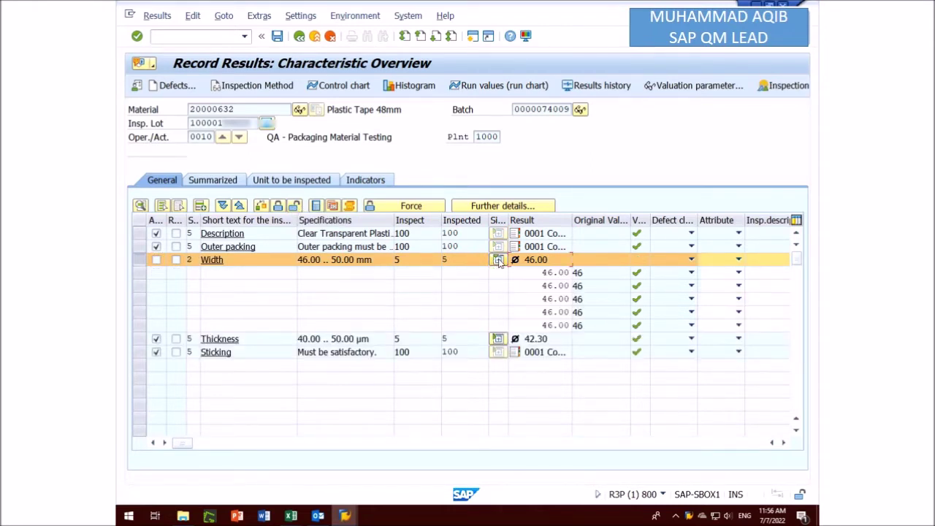
Set the third measured value of the Width characteristic to 48 and collapse its individual values.
{"action": "left_click", "coordinate": [534, 275]}
{"action": "left_click", "coordinate": [534, 286]}
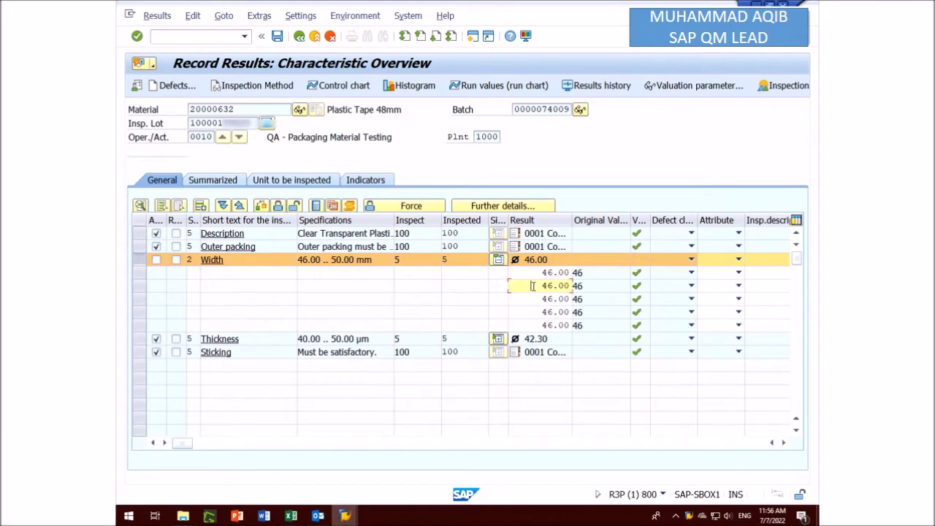
{"action": "left_click", "coordinate": [532, 300]}
{"action": "left_click", "coordinate": [531, 312]}
{"action": "left_click", "coordinate": [531, 325]}
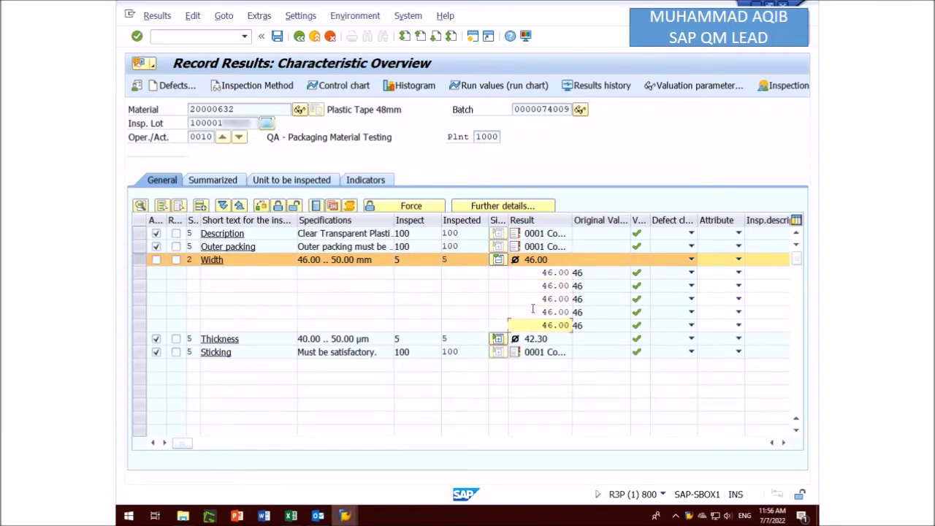
{"action": "left_click", "coordinate": [539, 299]}
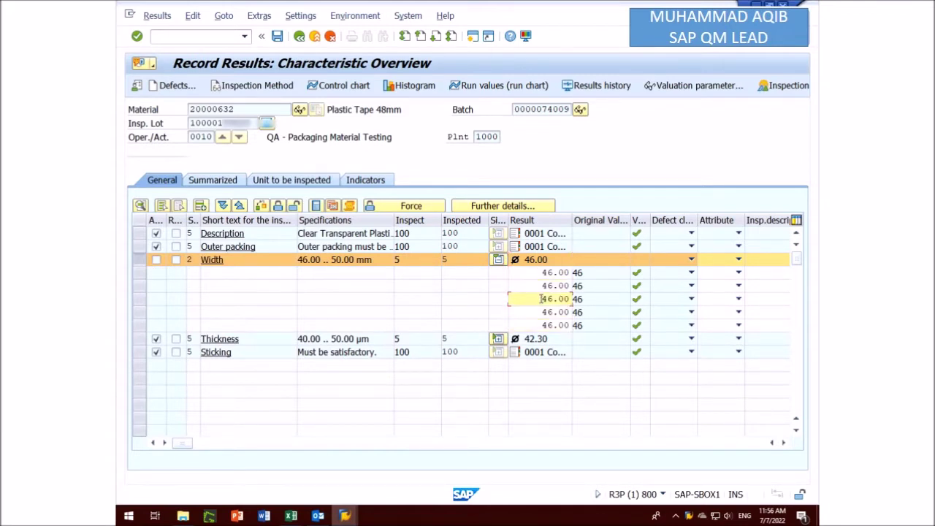
{"action": "left_click_drag", "start_coordinate": [540, 298], "coordinate": [581, 298]}
{"action": "type", "text": "48"}
{"action": "key", "text": "Return"}
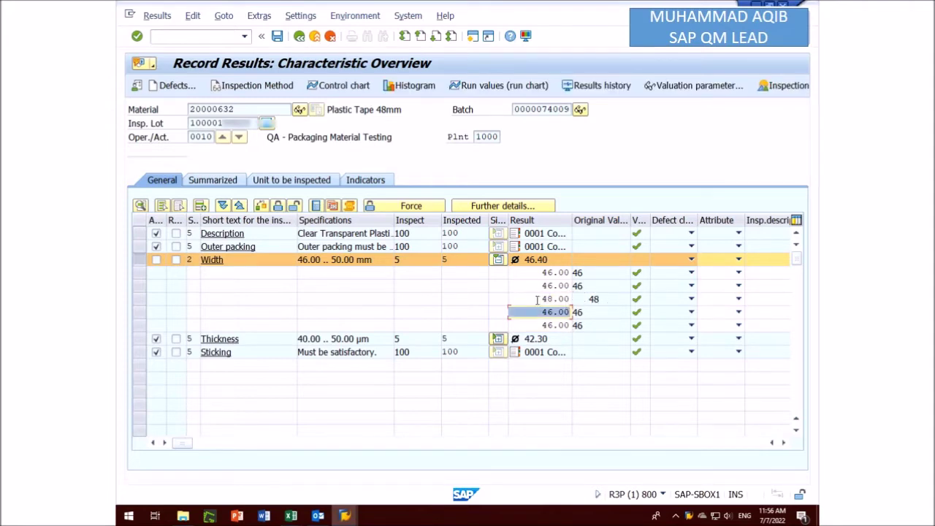
{"action": "left_click", "coordinate": [498, 261]}
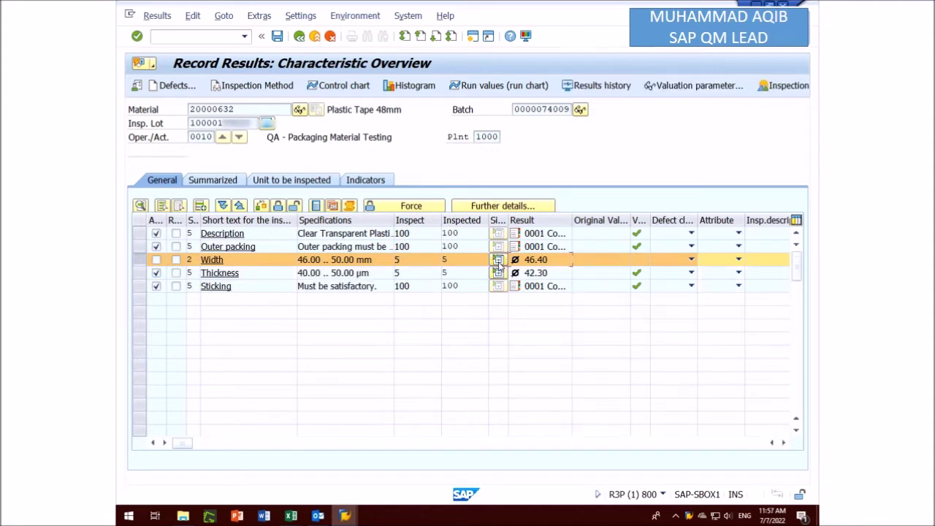
Put the Thickness characteristic back in process and set its third measured value to 44.
{"action": "left_click", "coordinate": [141, 267]}
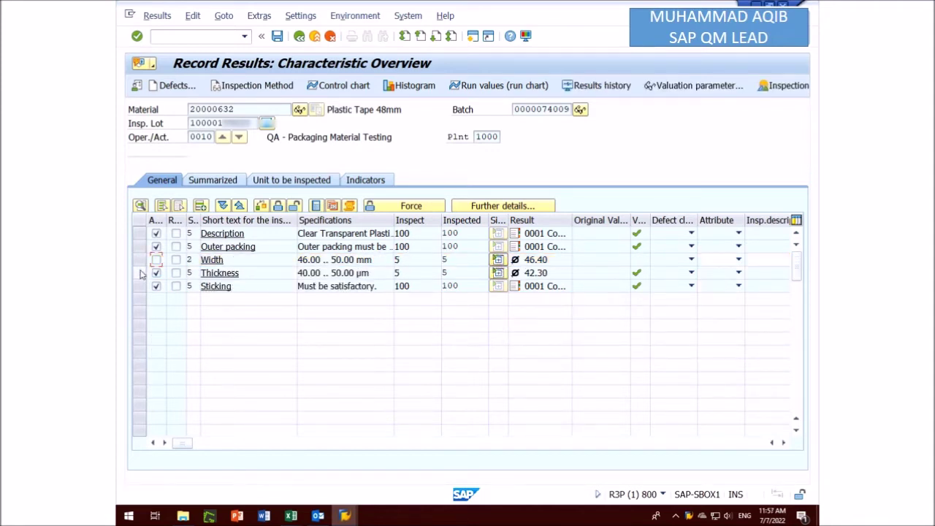
{"action": "left_click", "coordinate": [142, 273]}
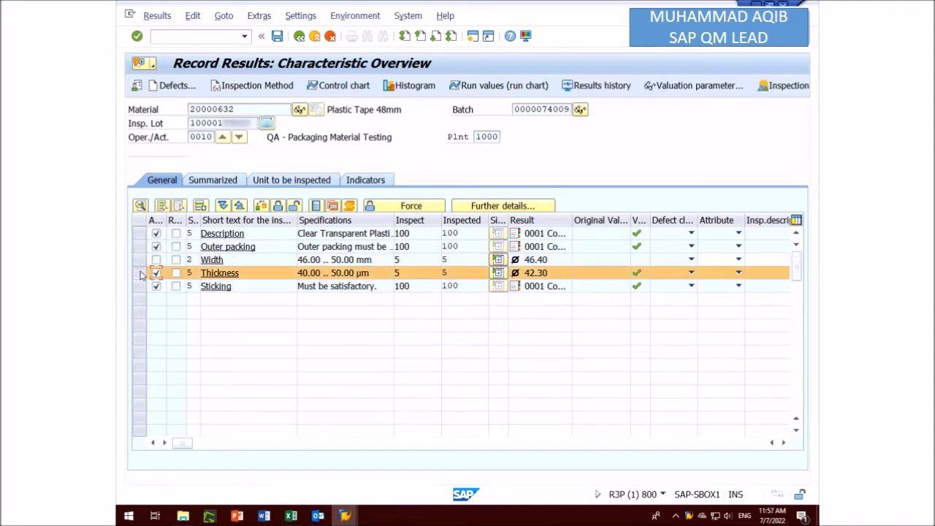
{"action": "left_click", "coordinate": [497, 273]}
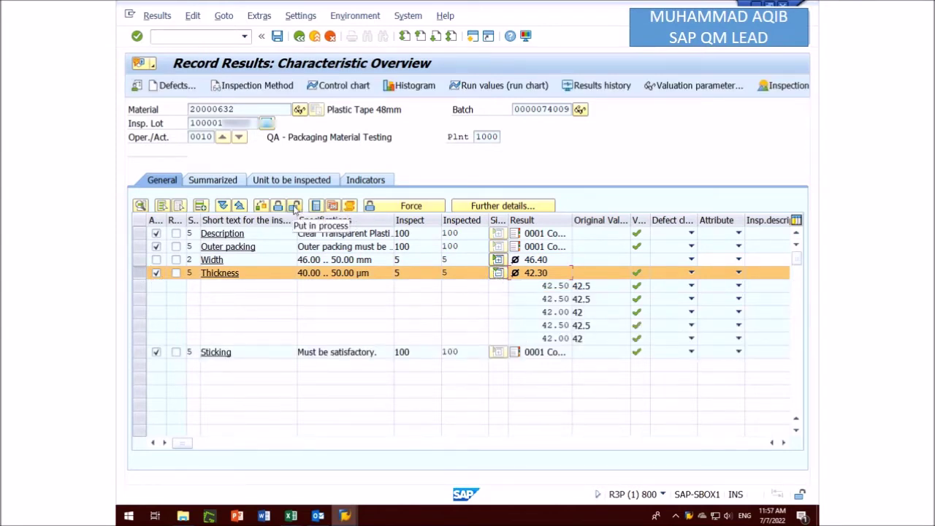
{"action": "left_click", "coordinate": [295, 207]}
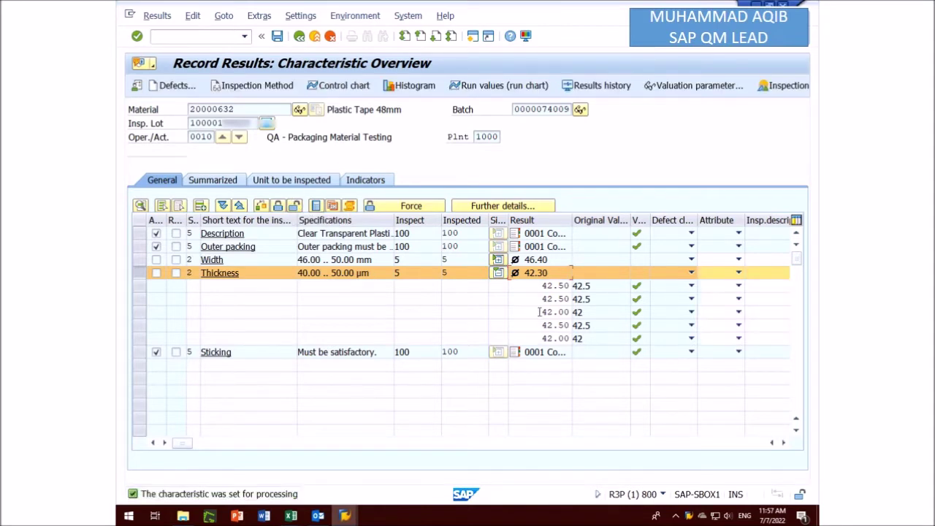
{"action": "left_click_drag", "start_coordinate": [540, 312], "coordinate": [617, 311]}
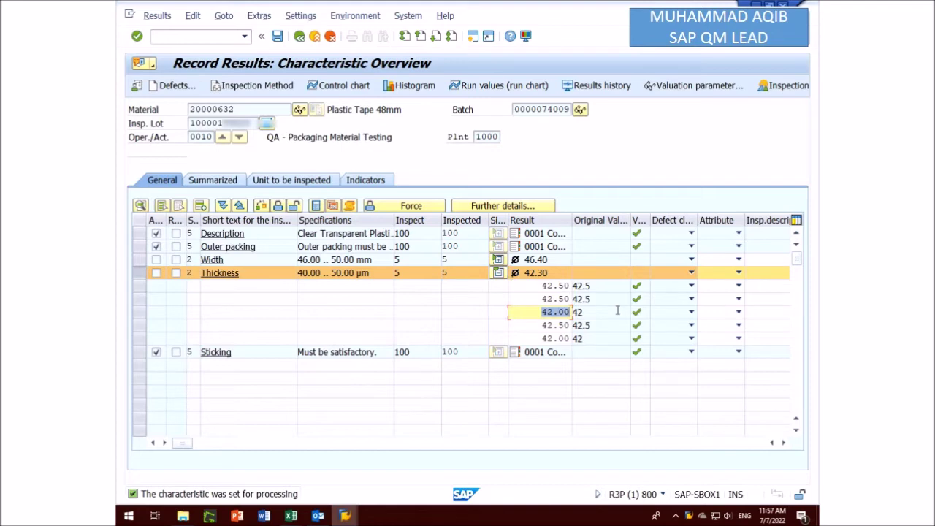
{"action": "type", "text": "44"}
{"action": "key", "text": "Return"}
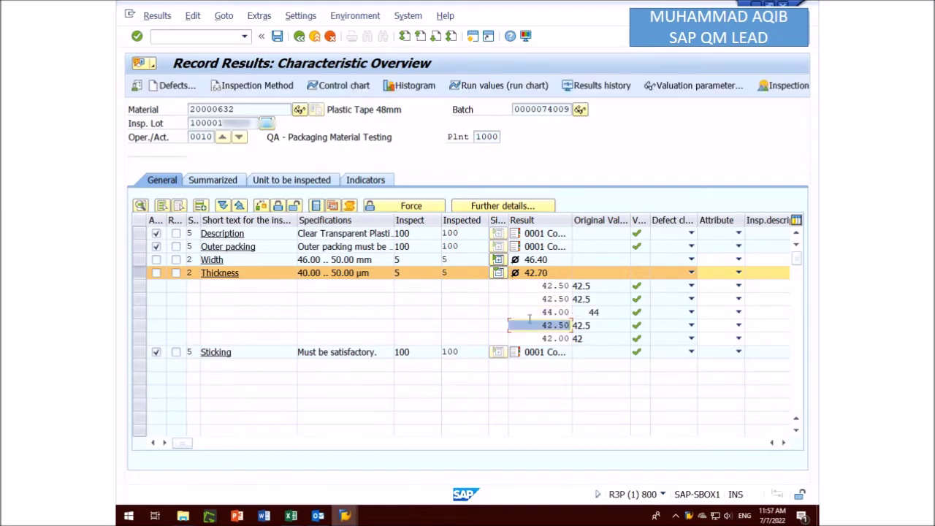
{"action": "left_click", "coordinate": [498, 273]}
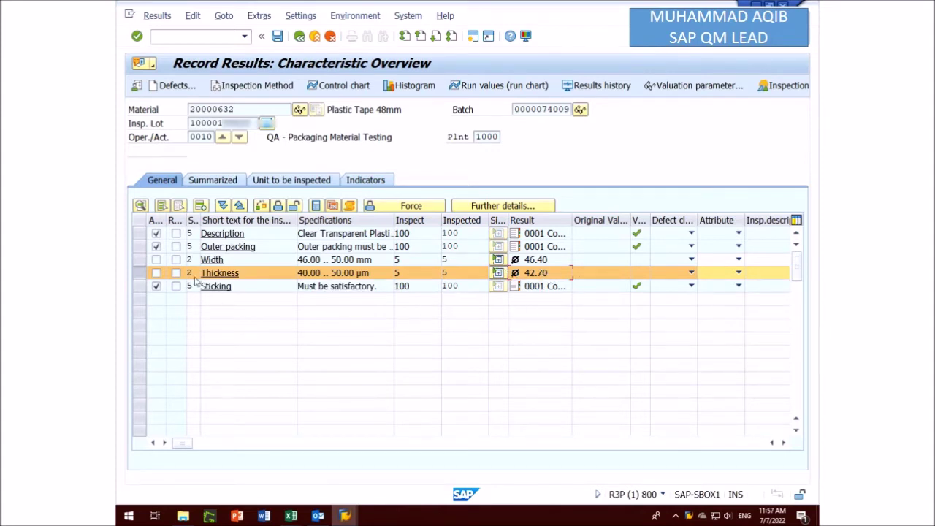
Valuate and close the Width and Thickness characteristics together, and leave results recording without saving the data for operation 0010.
{"action": "left_click", "coordinate": [140, 259], "text": "ctrl"}
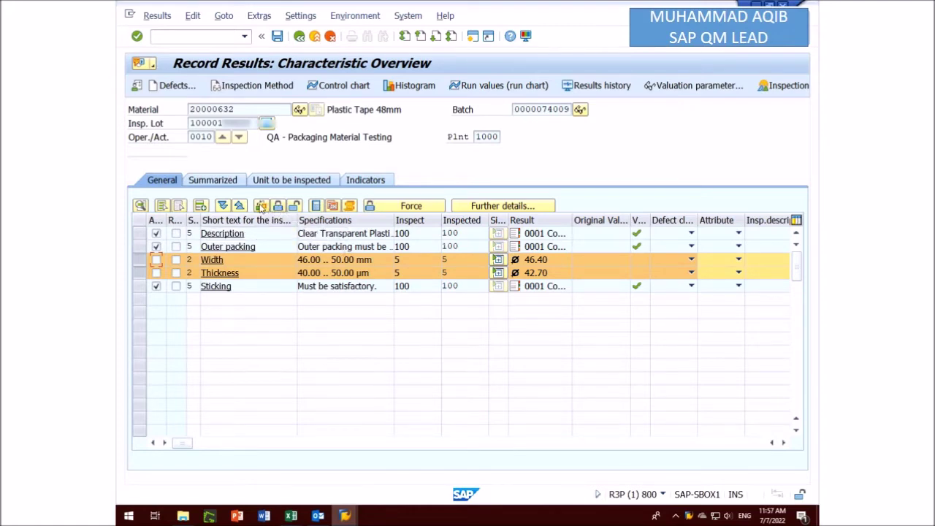
{"action": "left_click", "coordinate": [260, 207]}
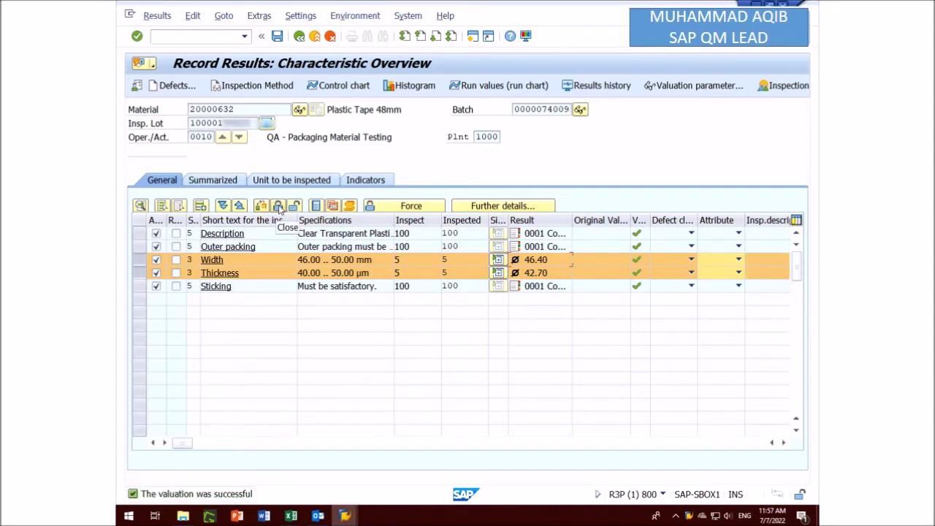
{"action": "left_click", "coordinate": [279, 208]}
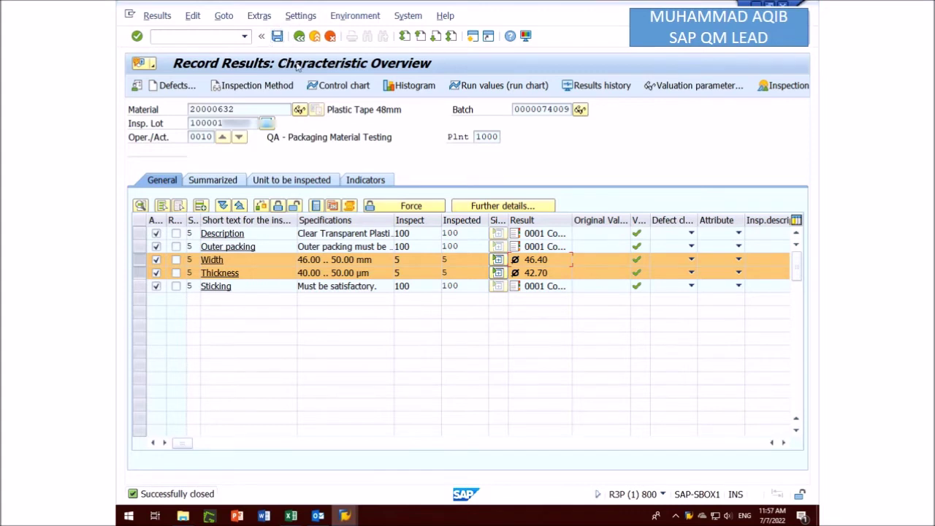
{"action": "left_click", "coordinate": [299, 36]}
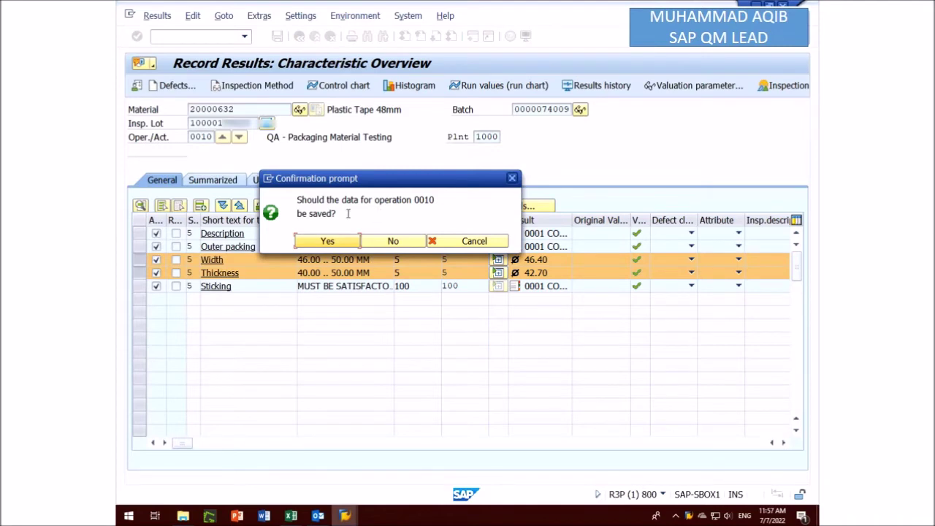
{"action": "left_click", "coordinate": [392, 241]}
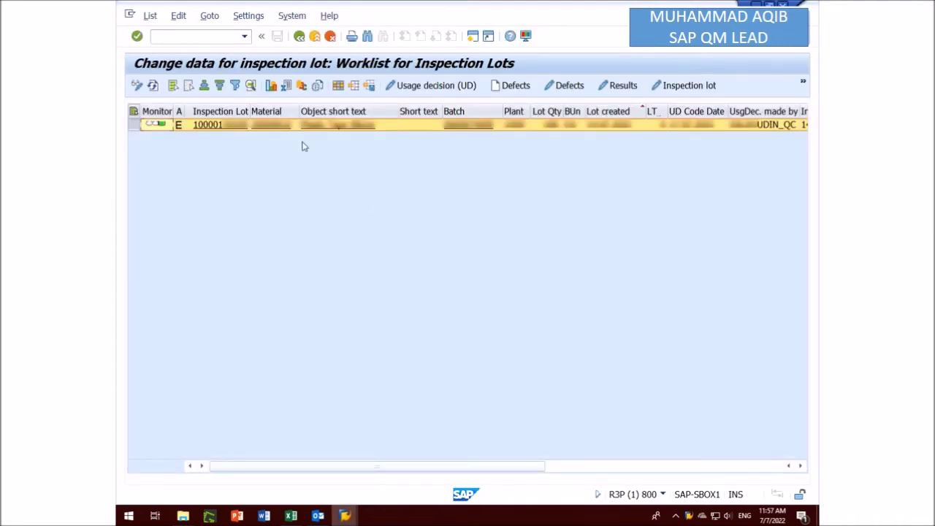
Open the Display Master Insp. Characteristic Version transaction and search plant 1000 for characteristics with the short text gramma*.
{"action": "left_click", "coordinate": [206, 37]}
{"action": "key", "text": "Return"}
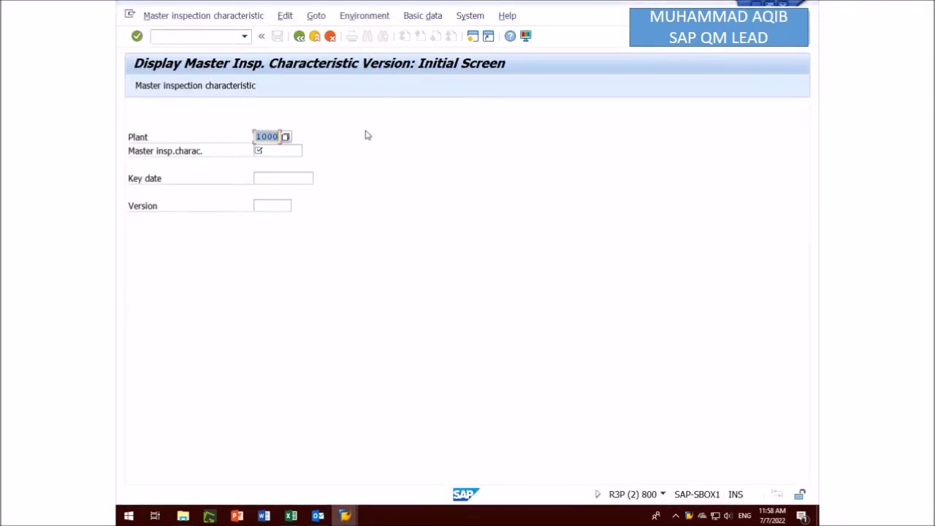
{"action": "left_click", "coordinate": [285, 151]}
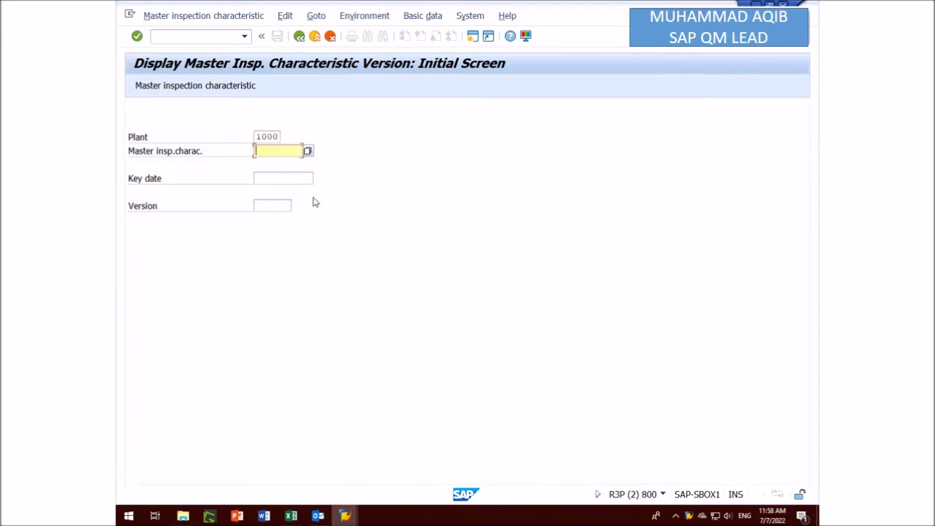
{"action": "left_click", "coordinate": [308, 151]}
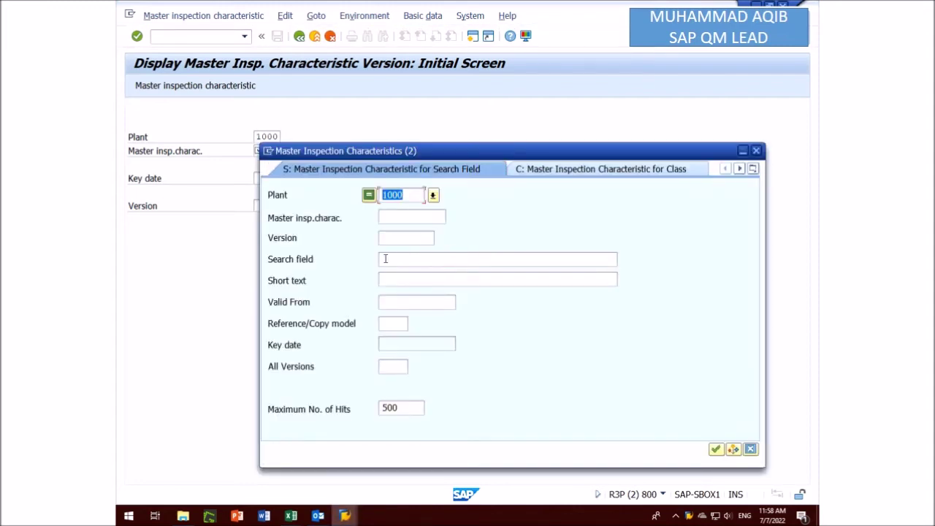
{"action": "left_click", "coordinate": [432, 276]}
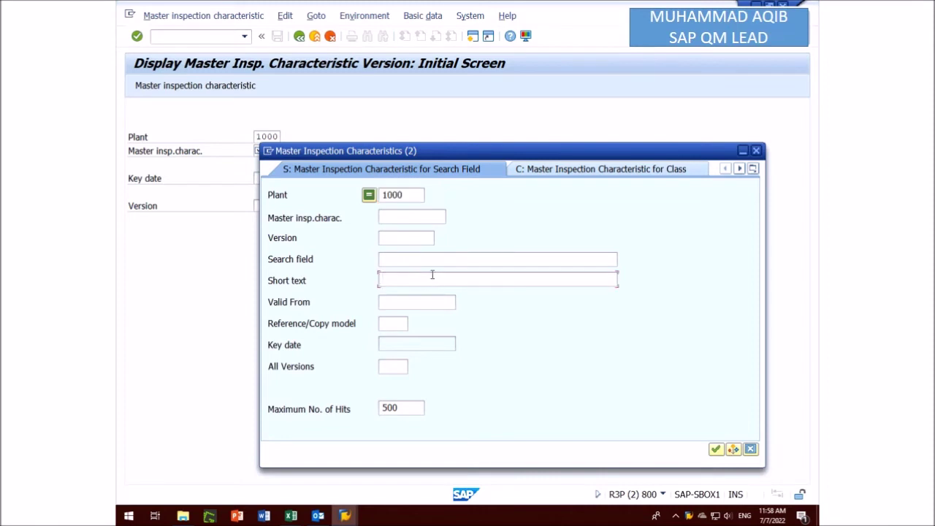
{"action": "type", "text": "grta"}
{"action": "type", "text": "ma*"}
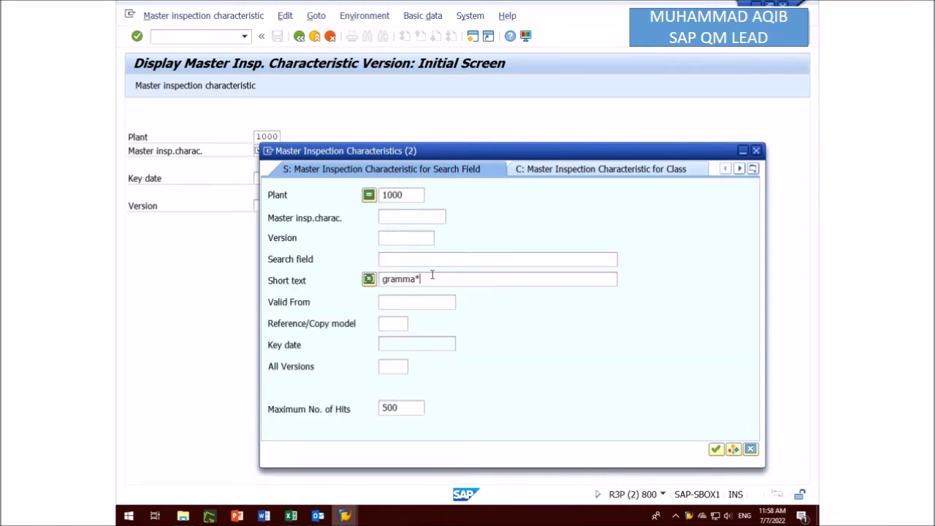
{"action": "key", "text": "Return"}
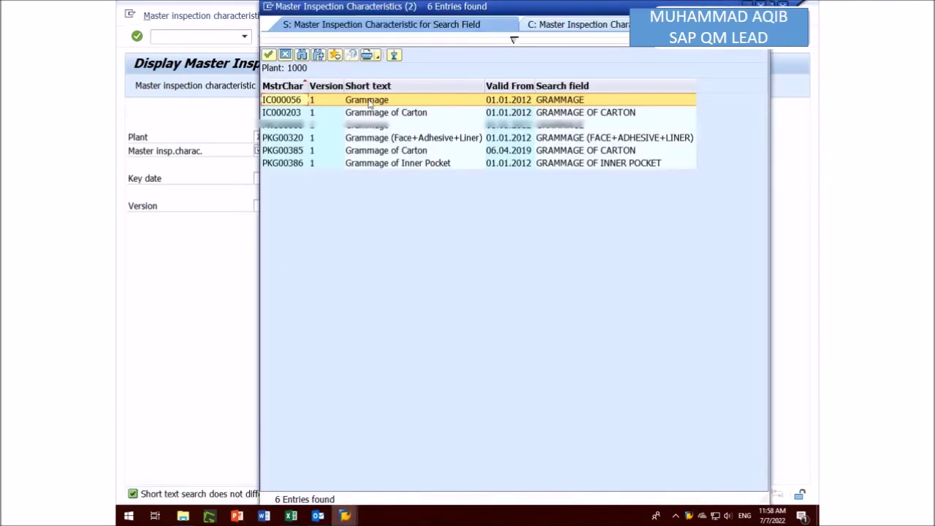
Display master inspection characteristic PKG00008 (Grammage) and go through its control indicators to the miscellaneous settings.
{"action": "left_click", "coordinate": [374, 128]}
{"action": "double_click", "coordinate": [374, 127]}
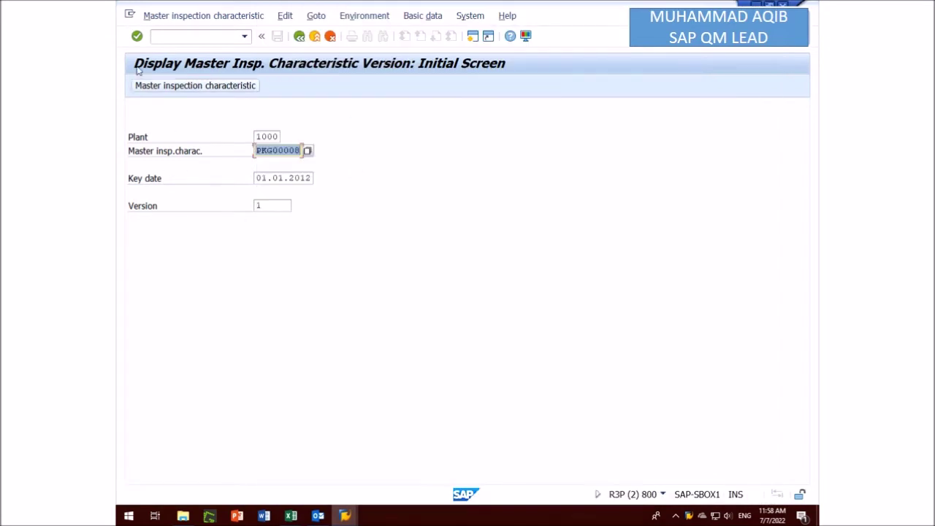
{"action": "left_click", "coordinate": [137, 37]}
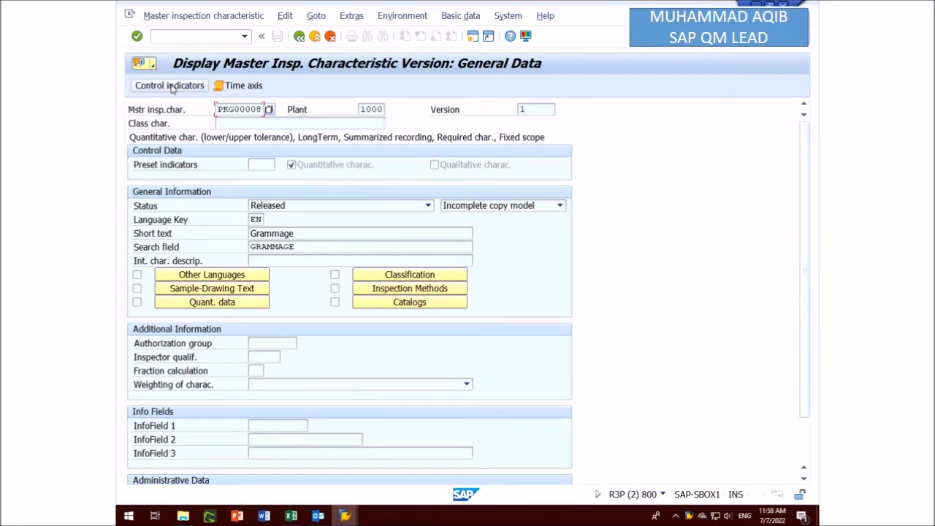
{"action": "left_click", "coordinate": [167, 86]}
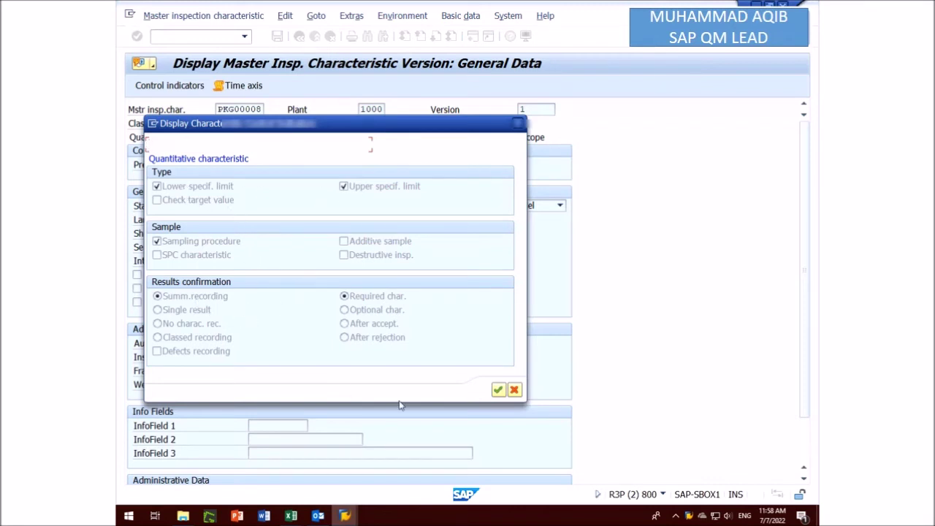
{"action": "left_click", "coordinate": [497, 390]}
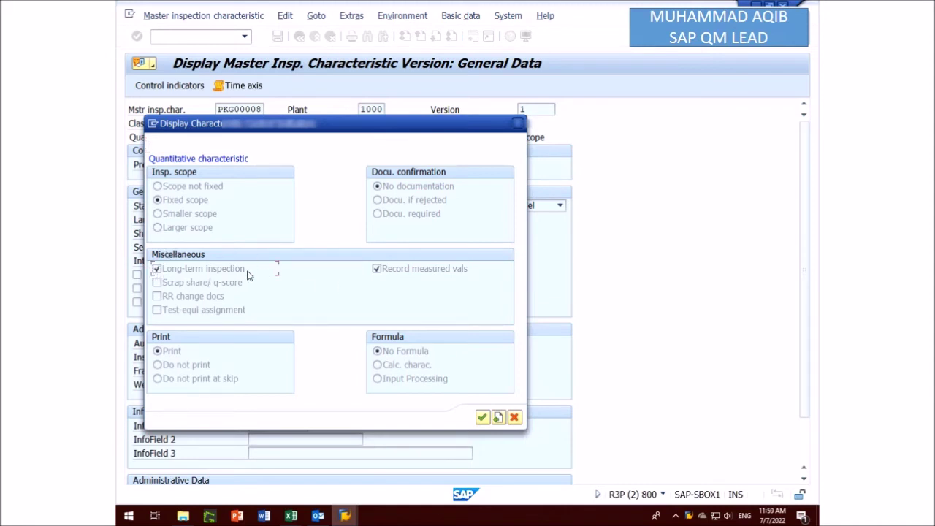
Read the help text on the Long-term inspection indicator, and close the help and the control indicators.
{"action": "key", "text": "F1"}
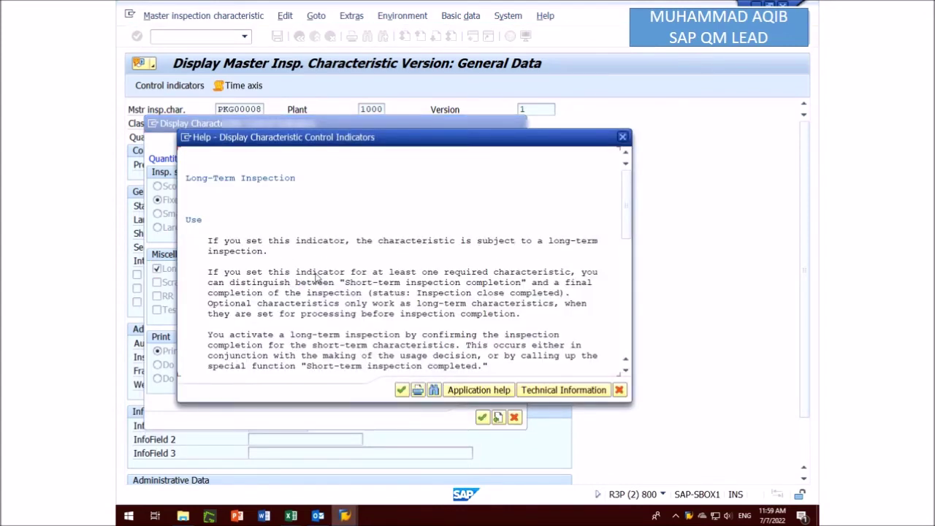
{"action": "scroll", "coordinate": [314, 277], "scroll_direction": "down", "scroll_amount": 1}
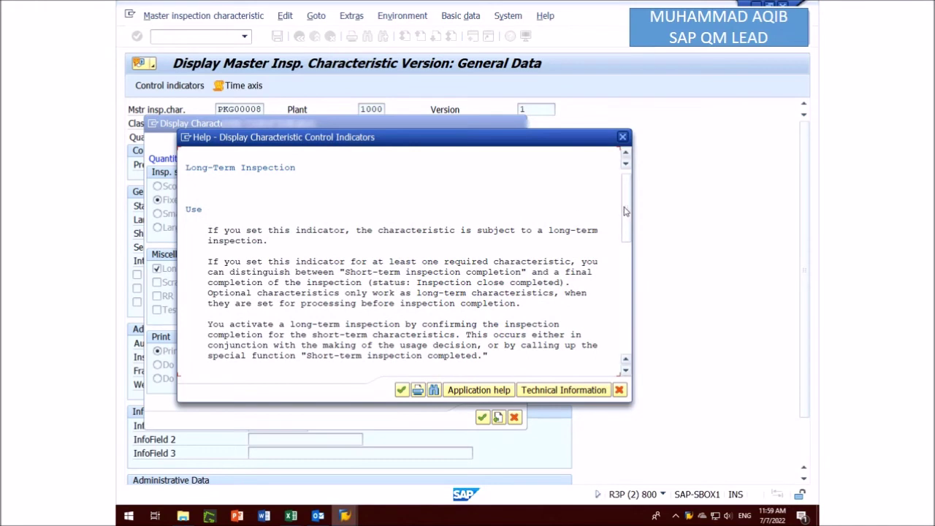
{"action": "scroll", "coordinate": [625, 226], "scroll_direction": "down", "scroll_amount": 3}
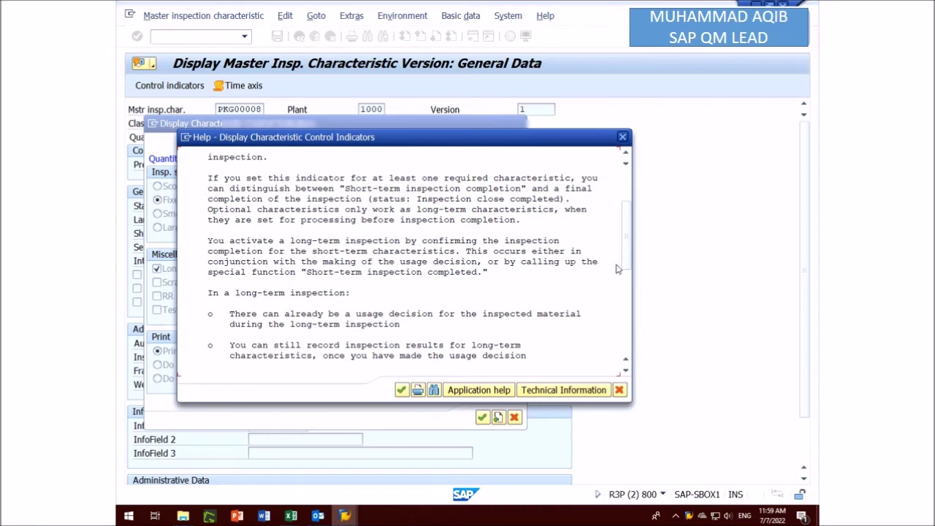
{"action": "left_click_drag", "start_coordinate": [625, 262], "coordinate": [627, 289]}
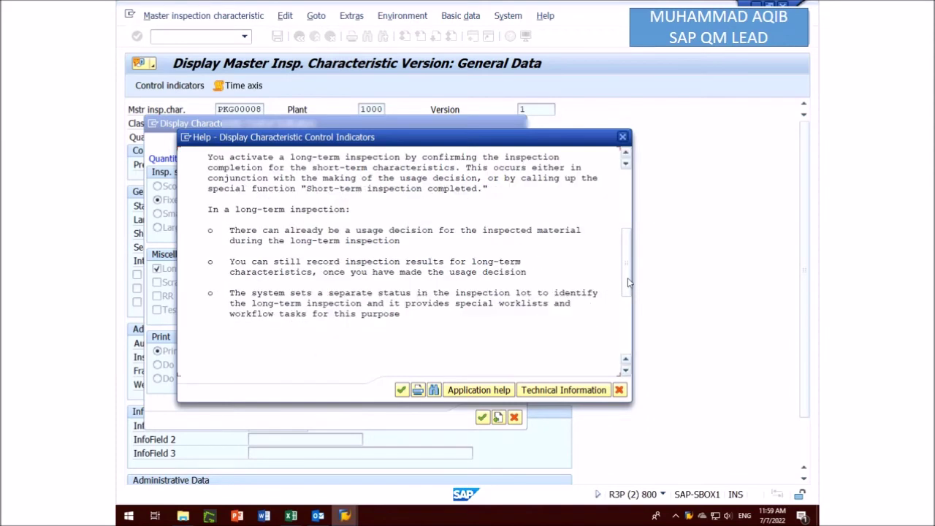
{"action": "left_click_drag", "start_coordinate": [625, 278], "coordinate": [622, 217]}
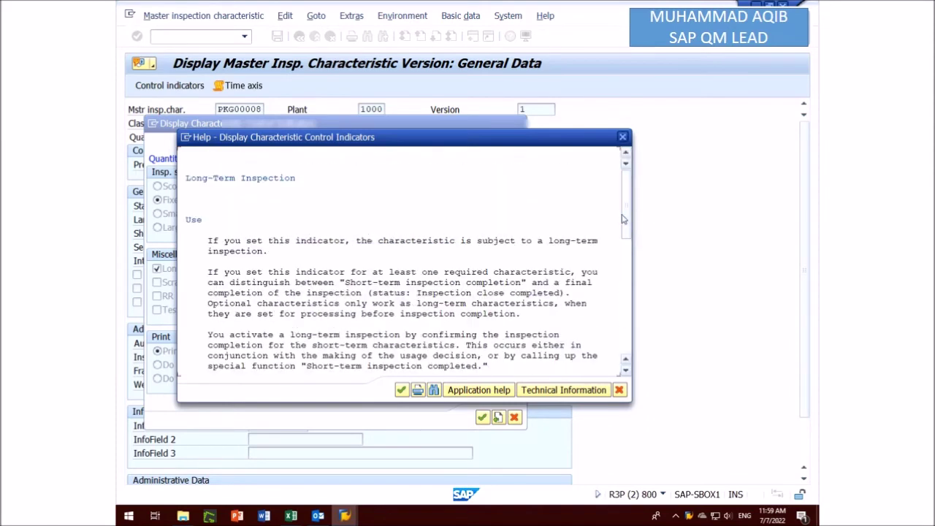
{"action": "left_click", "coordinate": [622, 138]}
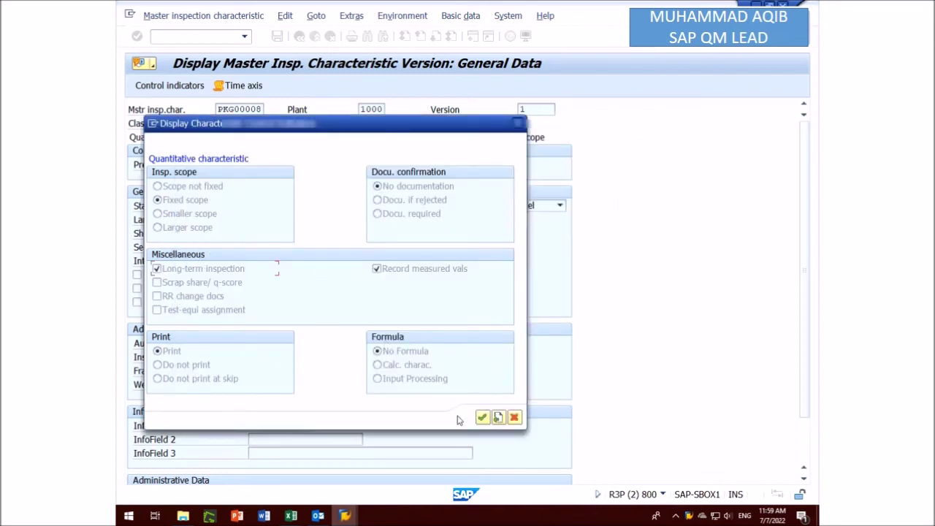
{"action": "left_click", "coordinate": [482, 417]}
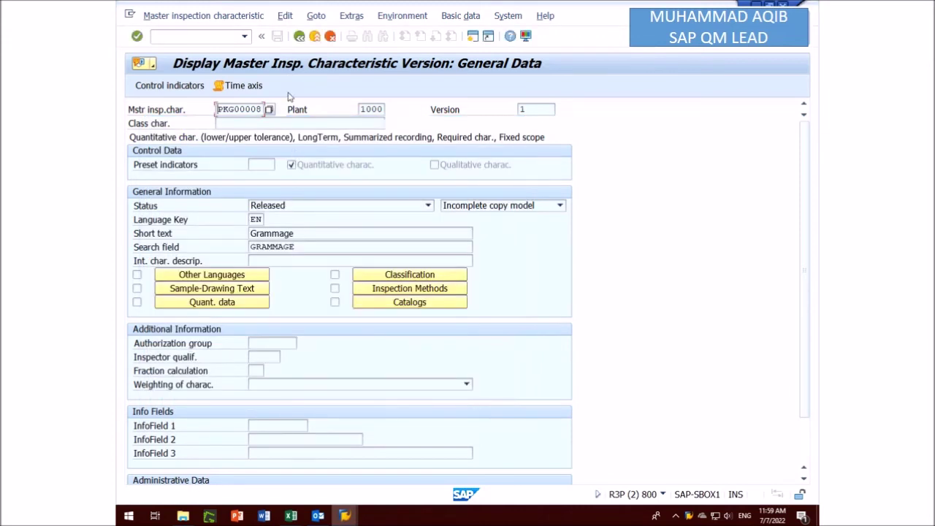